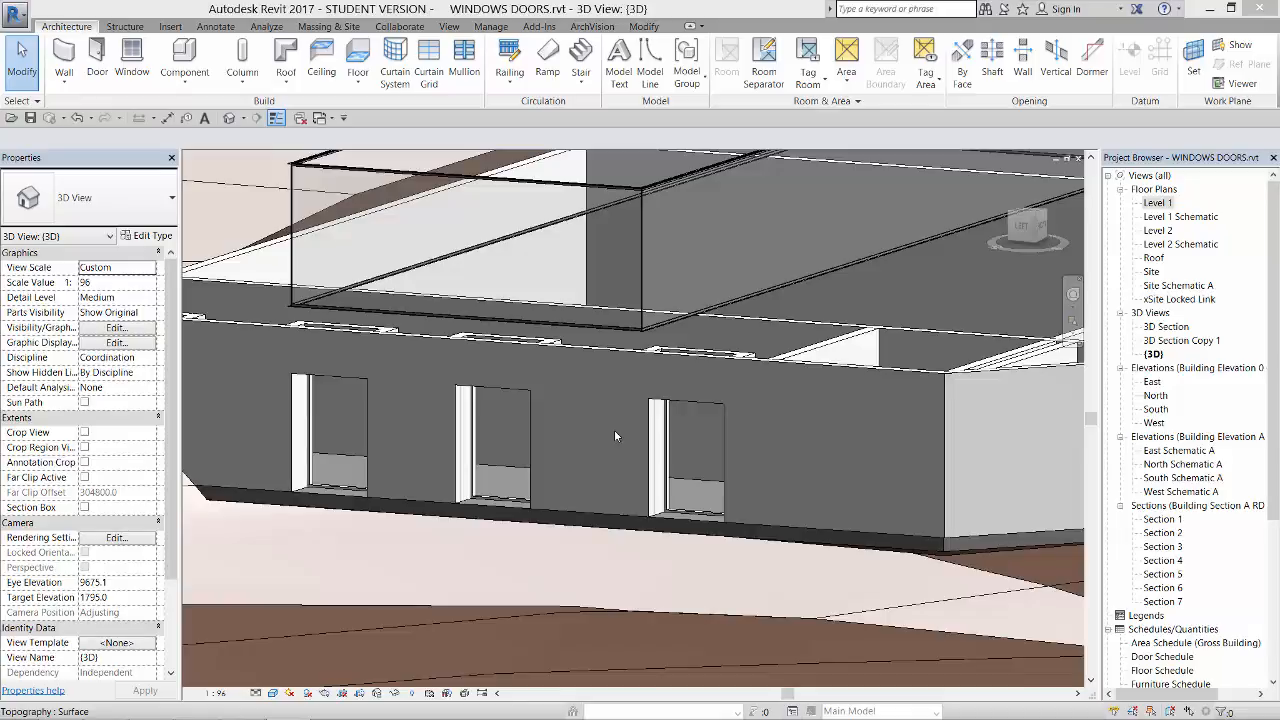
Open the family of the rightmost window opening, Generic Opening Type Frame, for editing.
left_click(671, 505)
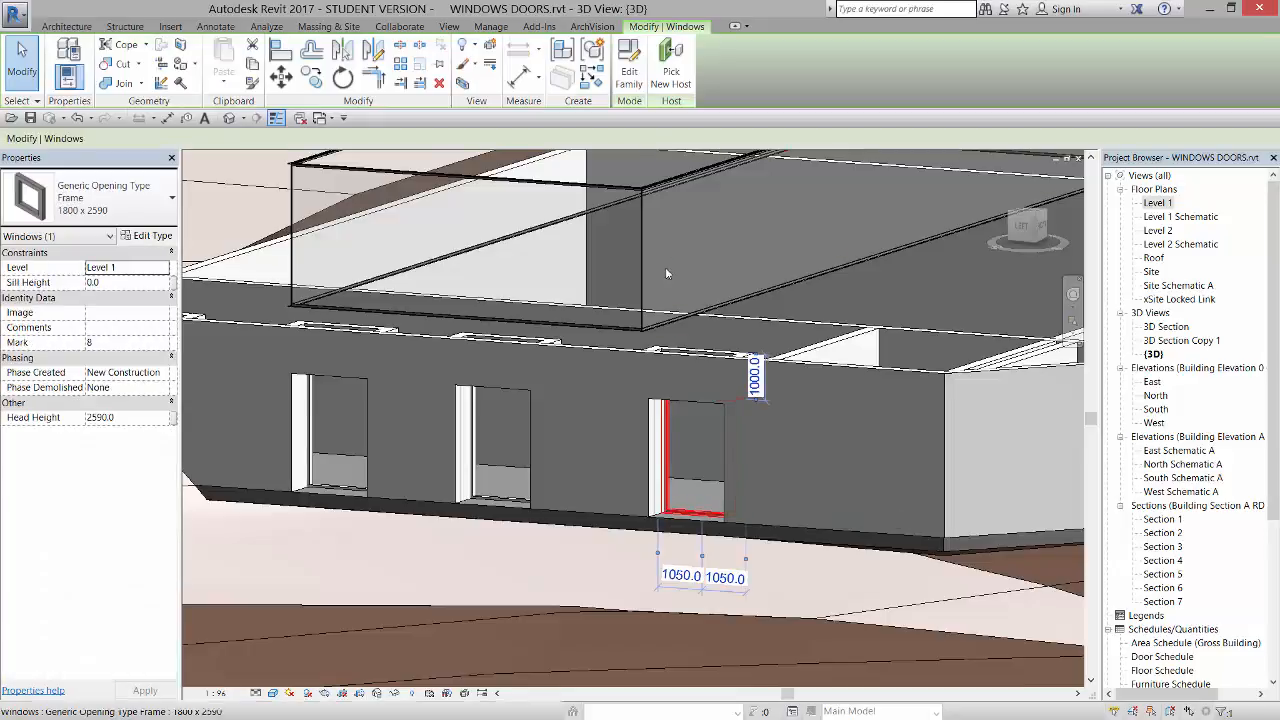
right_click(687, 455)
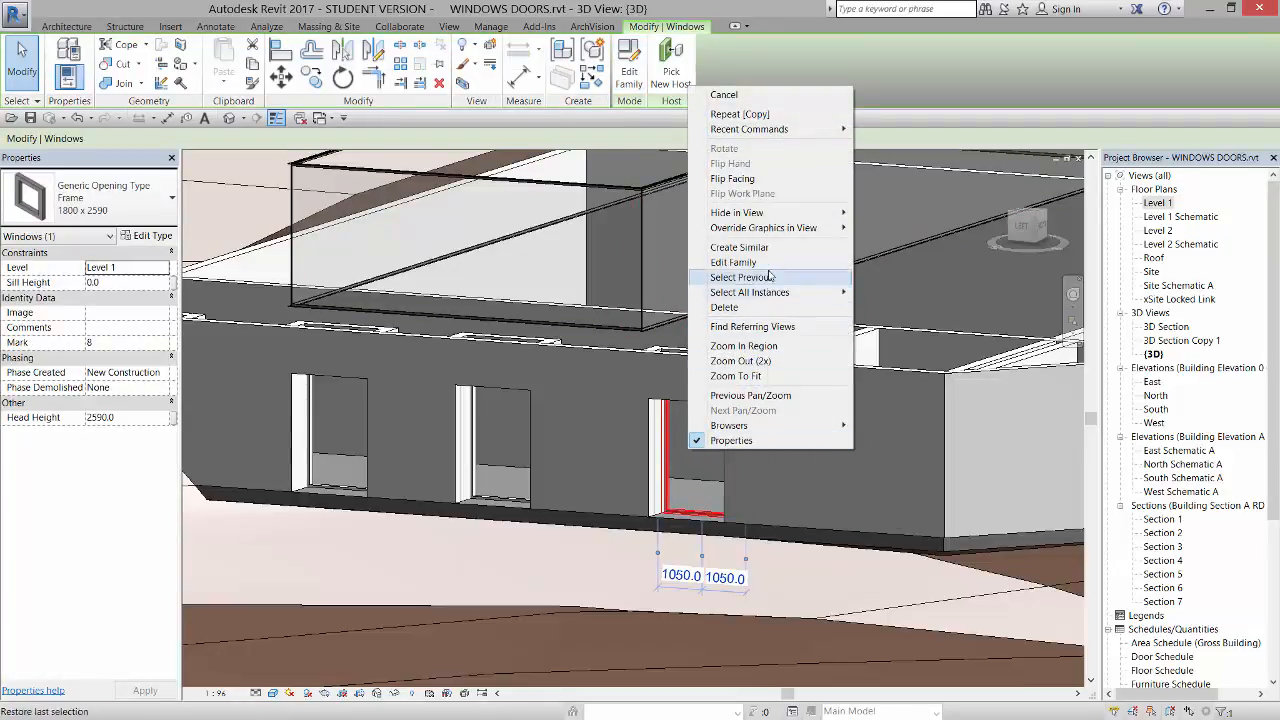
left_click(735, 263)
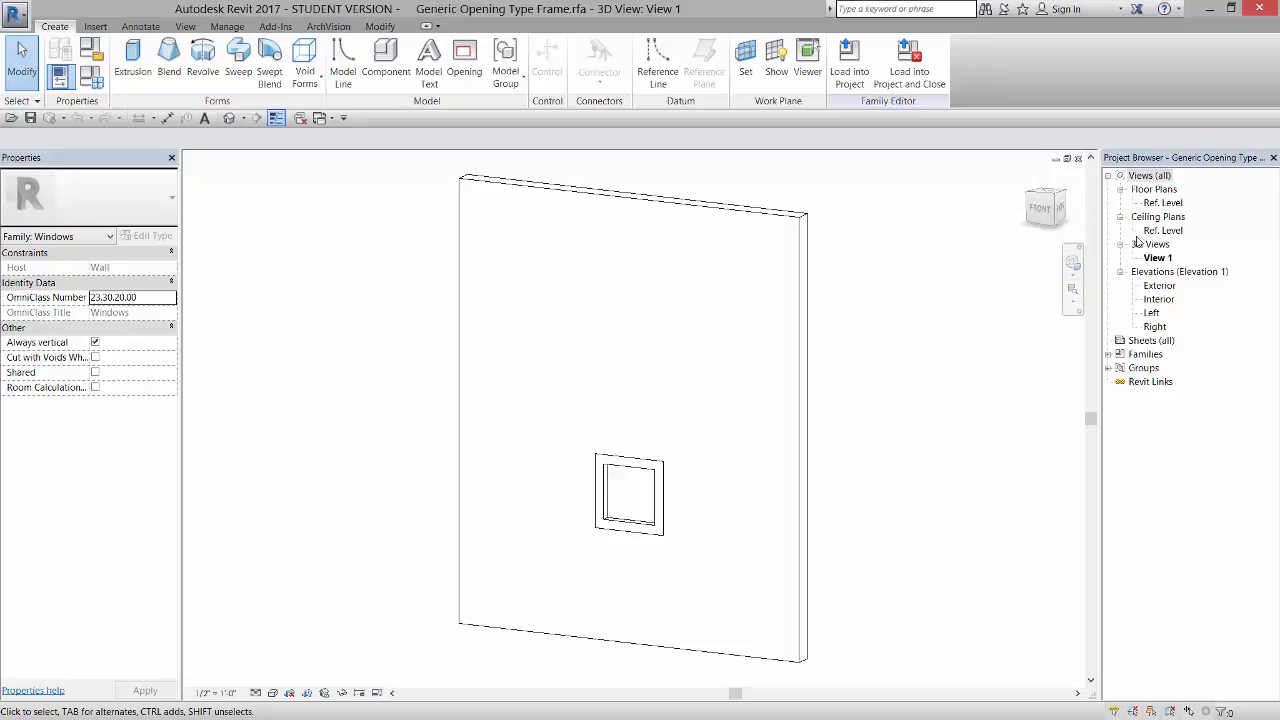
mouse_move(909, 457)
middle_mouse_down("shift")
mouse_move(700, 480)
mouse_move(440, 463)
mouse_move(898, 474)
middle_mouse_up("shift")
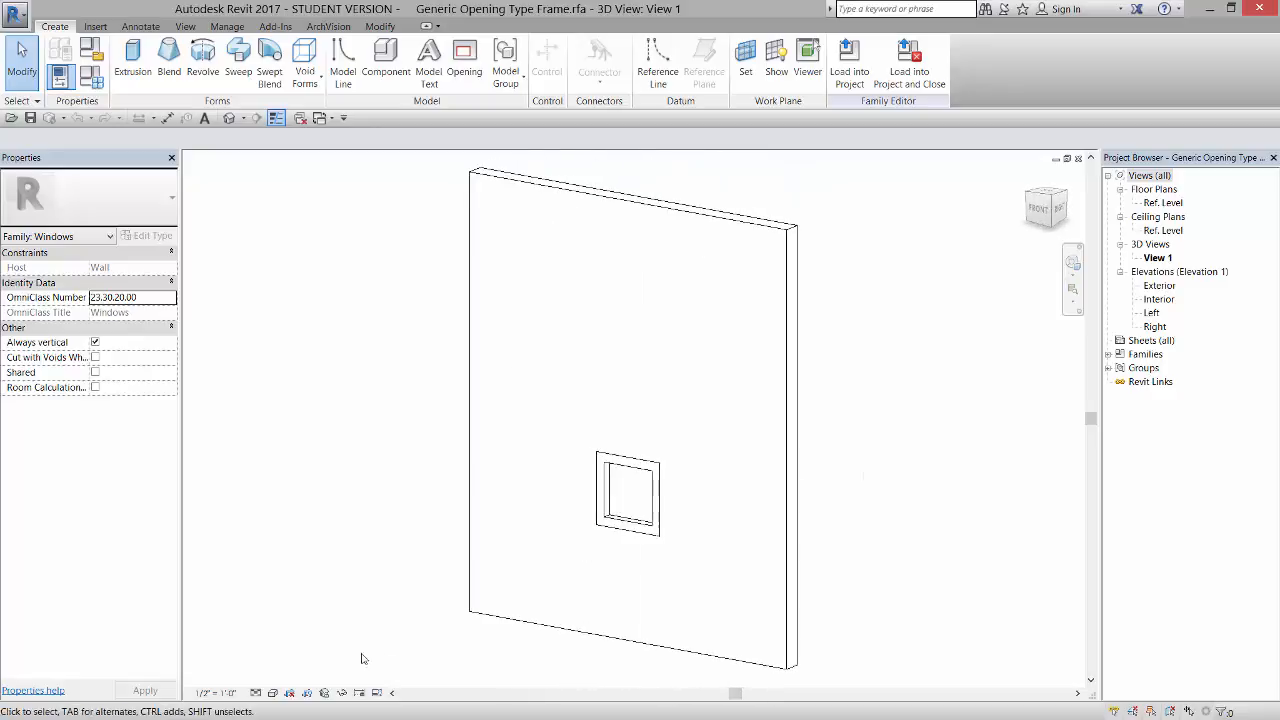
Try the Shaded visual style in the family's 3D view, and return it to Hidden Line.
left_click(273, 692)
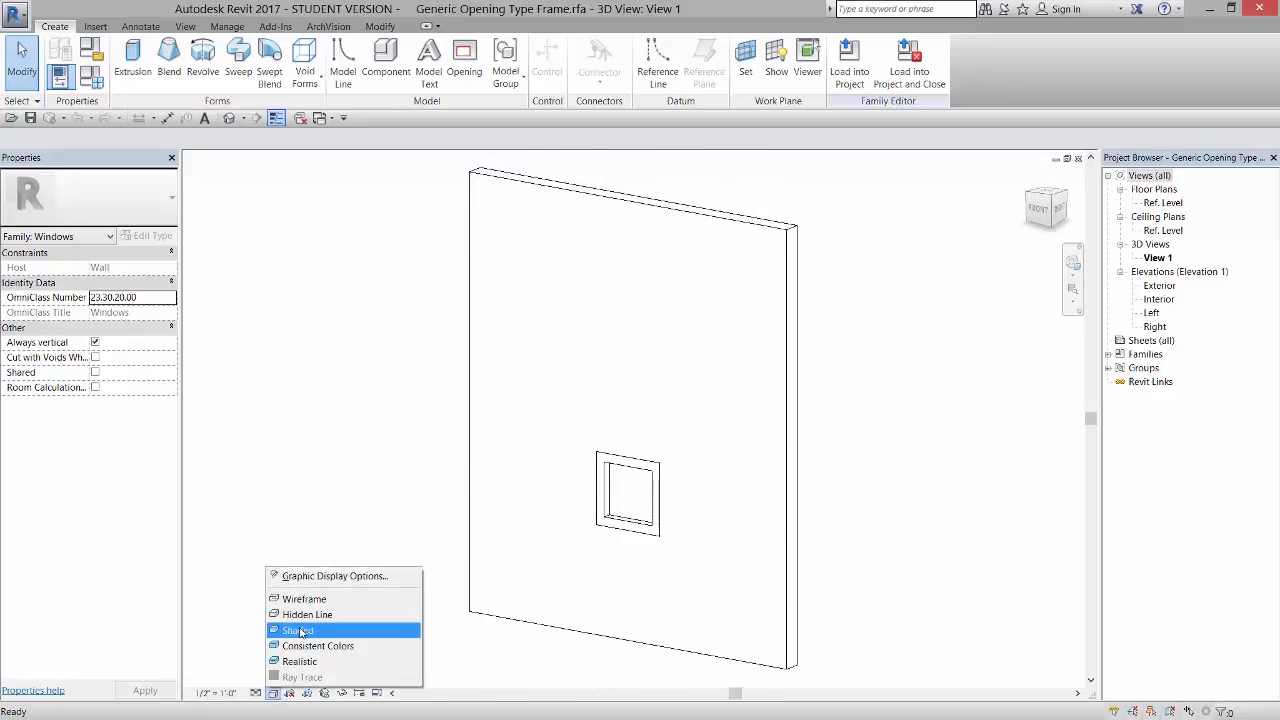
left_click(298, 630)
left_click(272, 694)
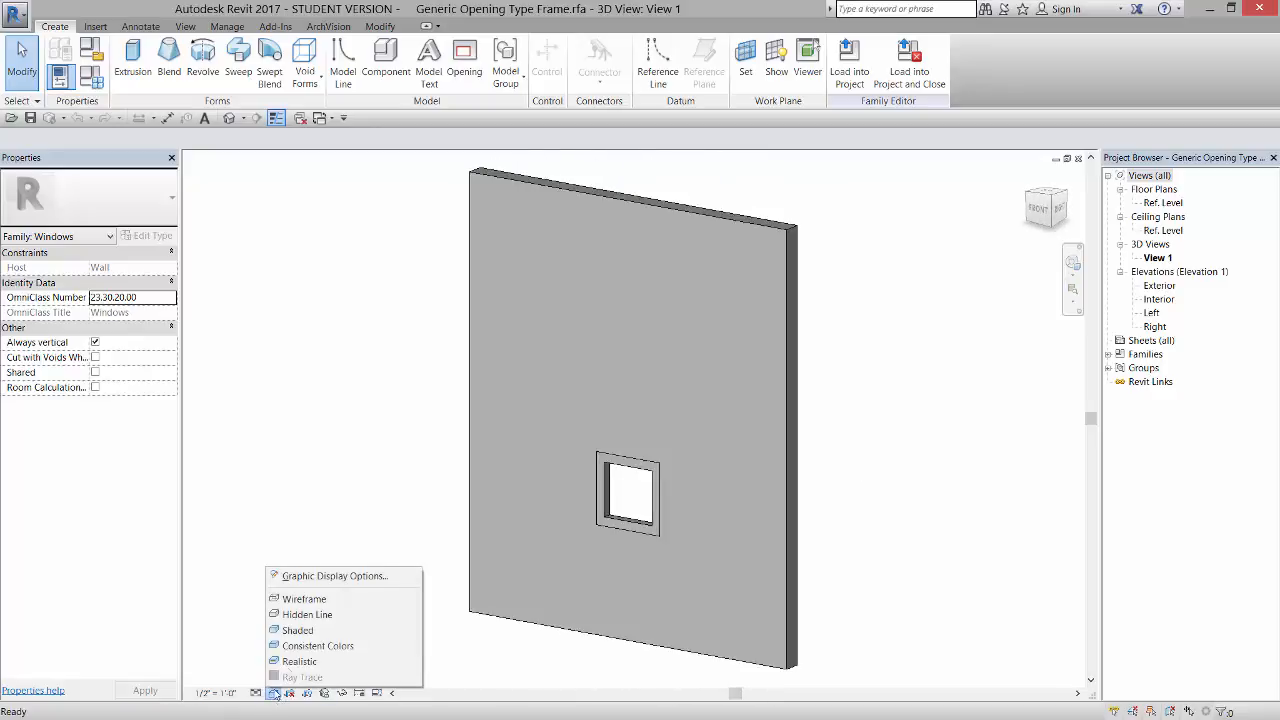
left_click(310, 614)
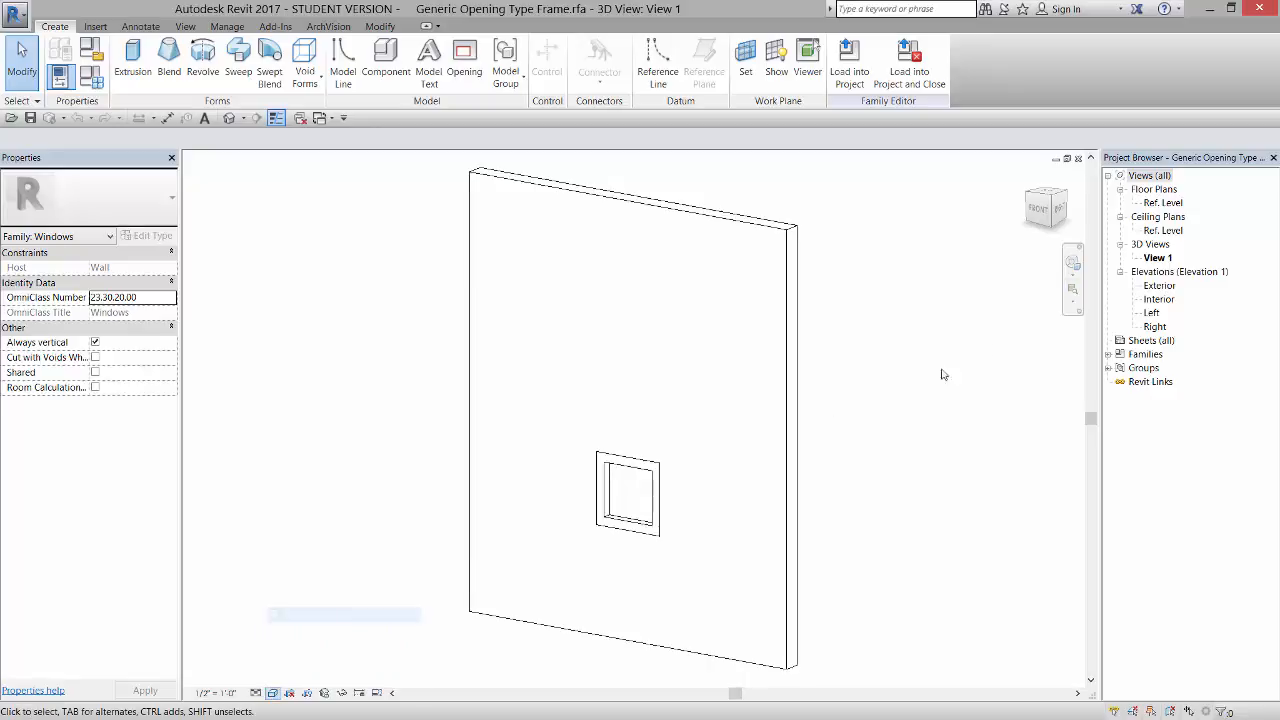
Examine the frame, reference planes and labelled dimensions in the Ref. Level floor plan and the Exterior elevation.
double_click(1162, 203)
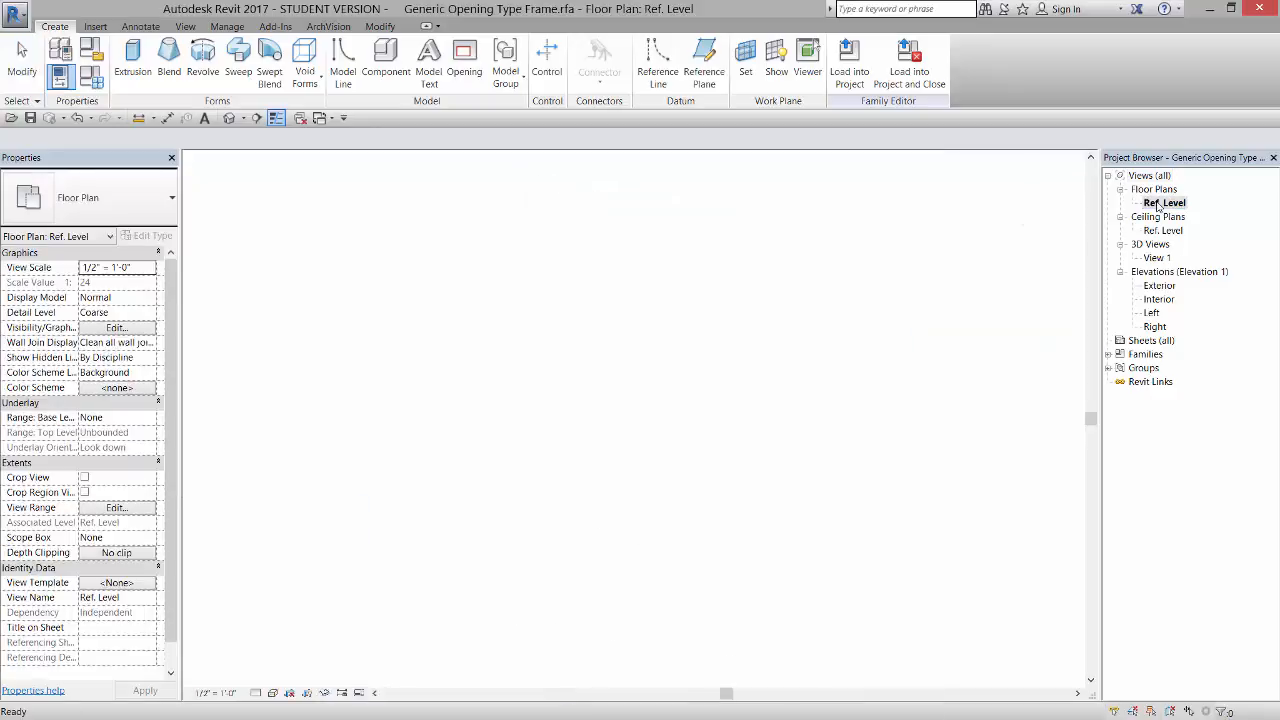
middle_click_drag(512, 655, 513, 589)
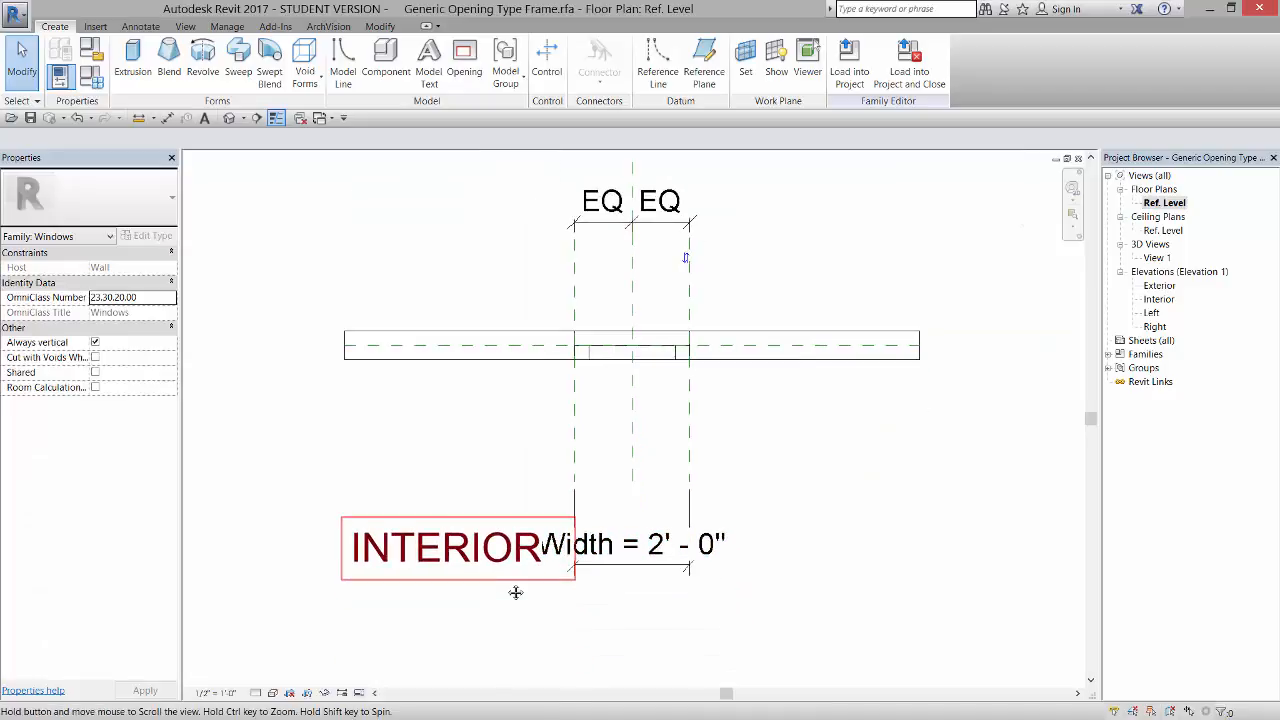
scroll(503, 569, "down", 2)
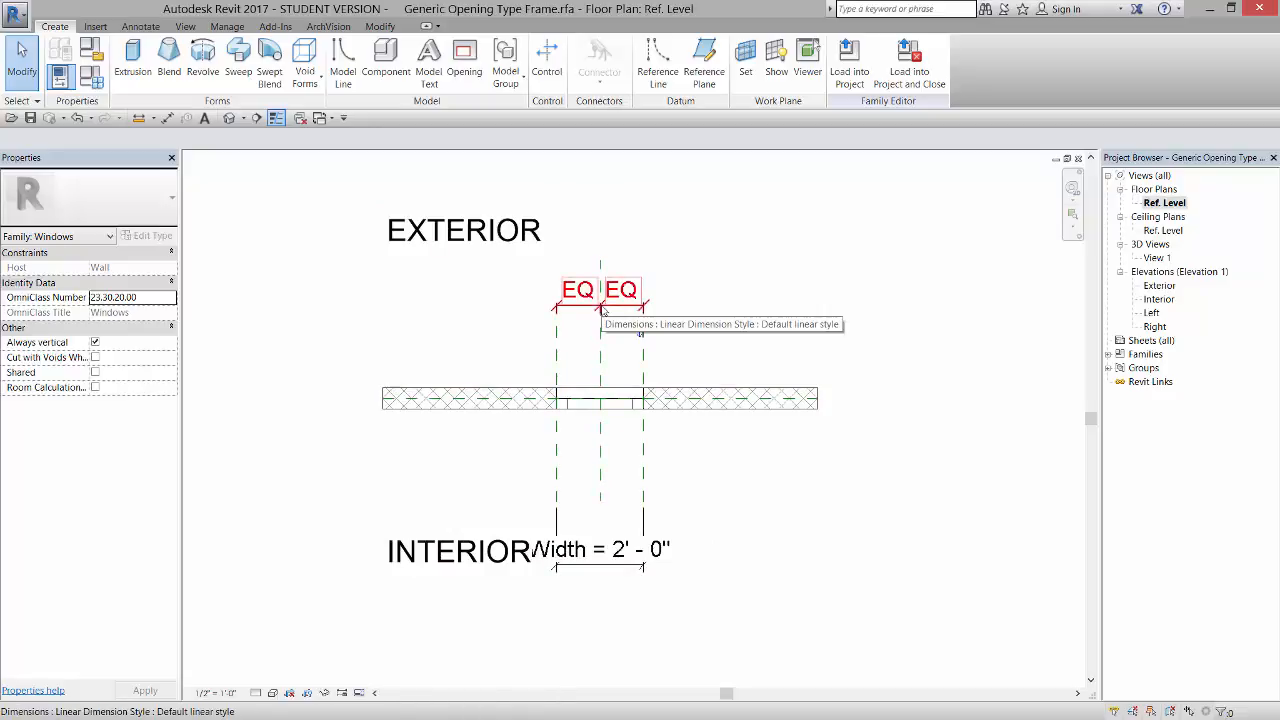
scroll(585, 420, "up", 2)
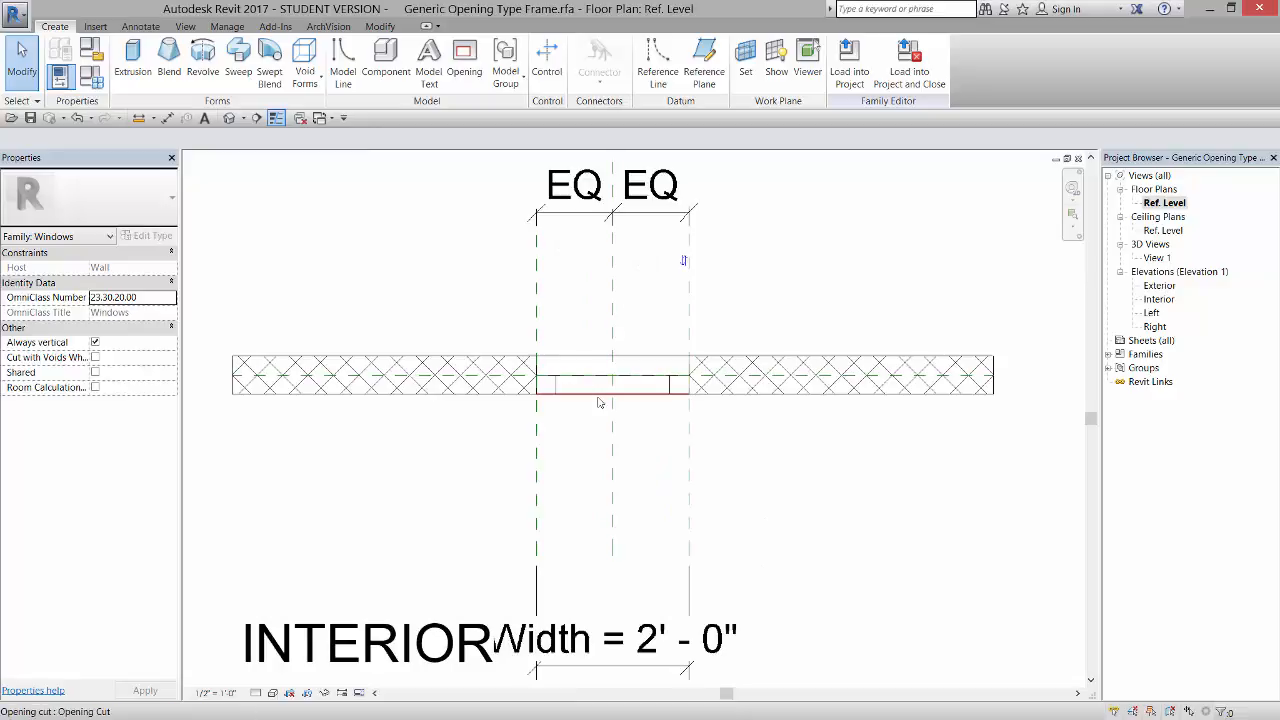
scroll(599, 403, "down", 1)
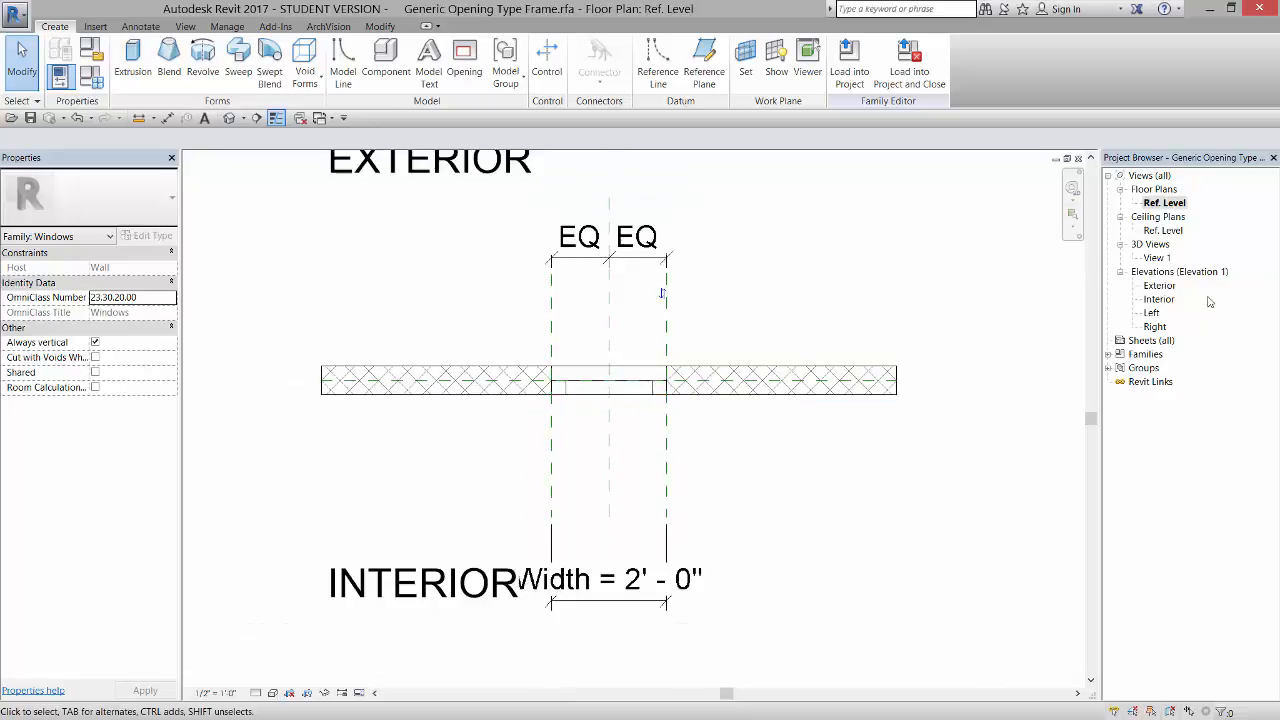
double_click(1159, 286)
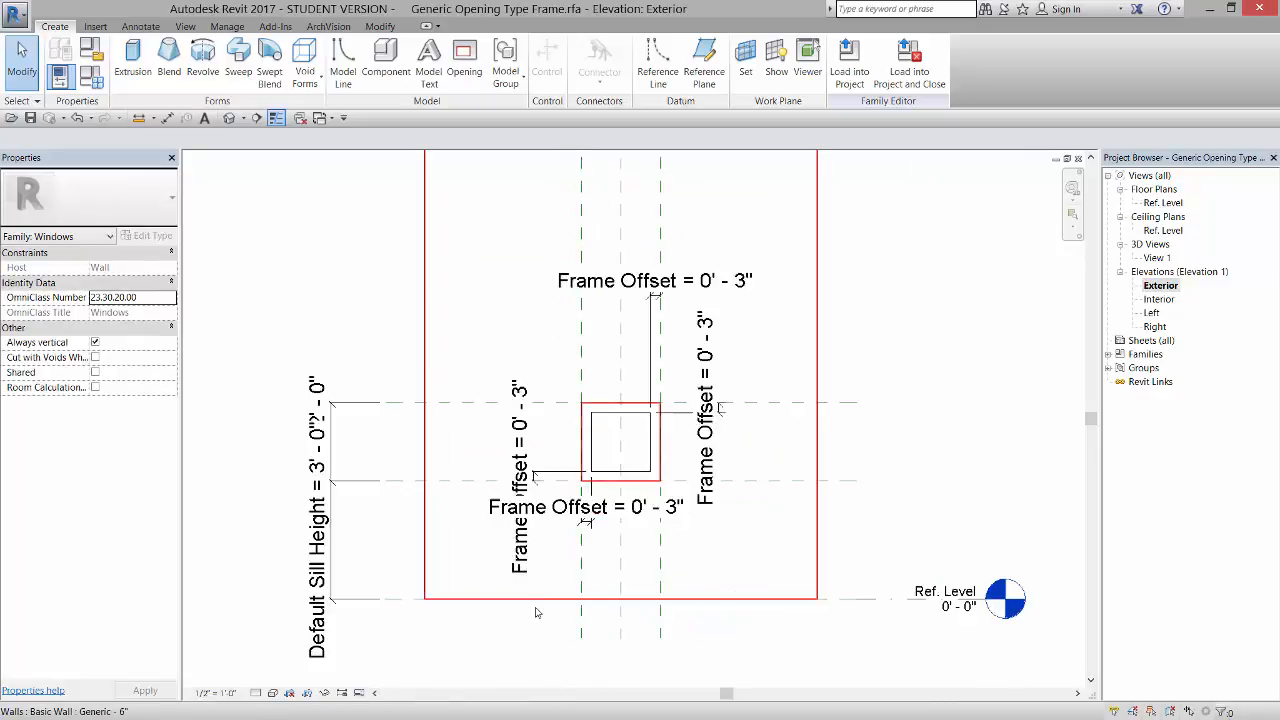
scroll(652, 405, "up", 2)
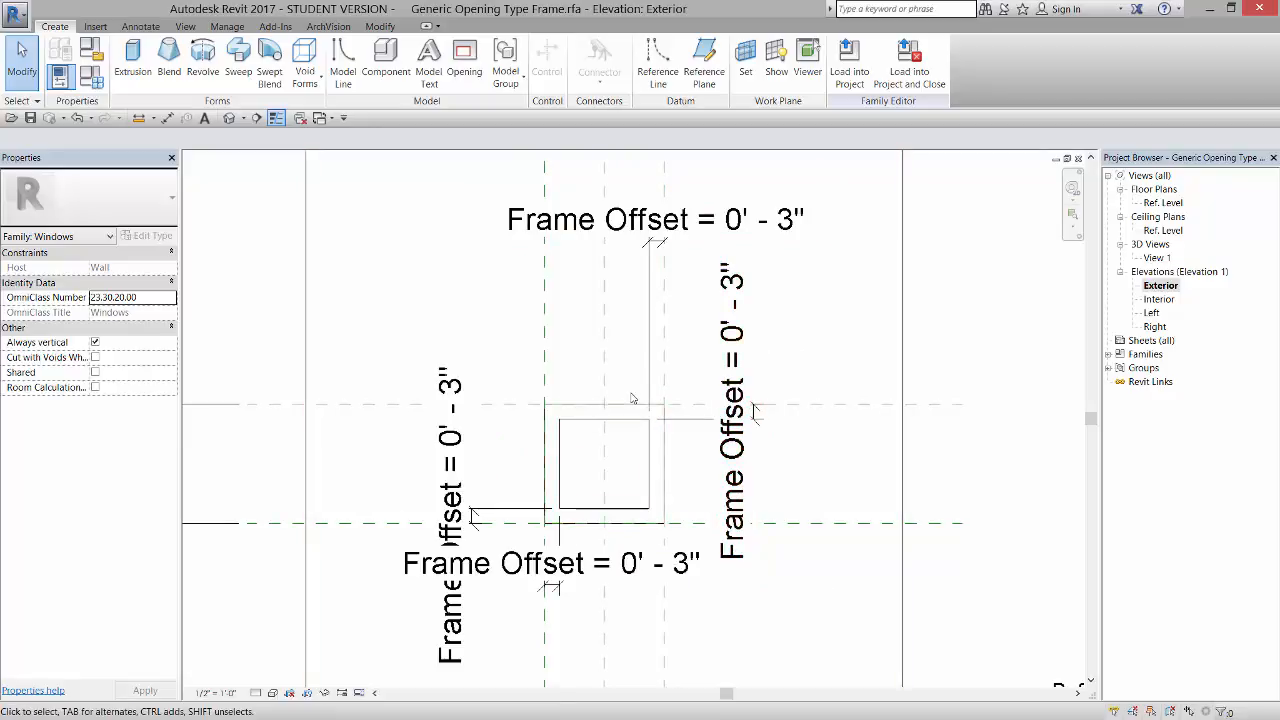
scroll(631, 399, "down", 2)
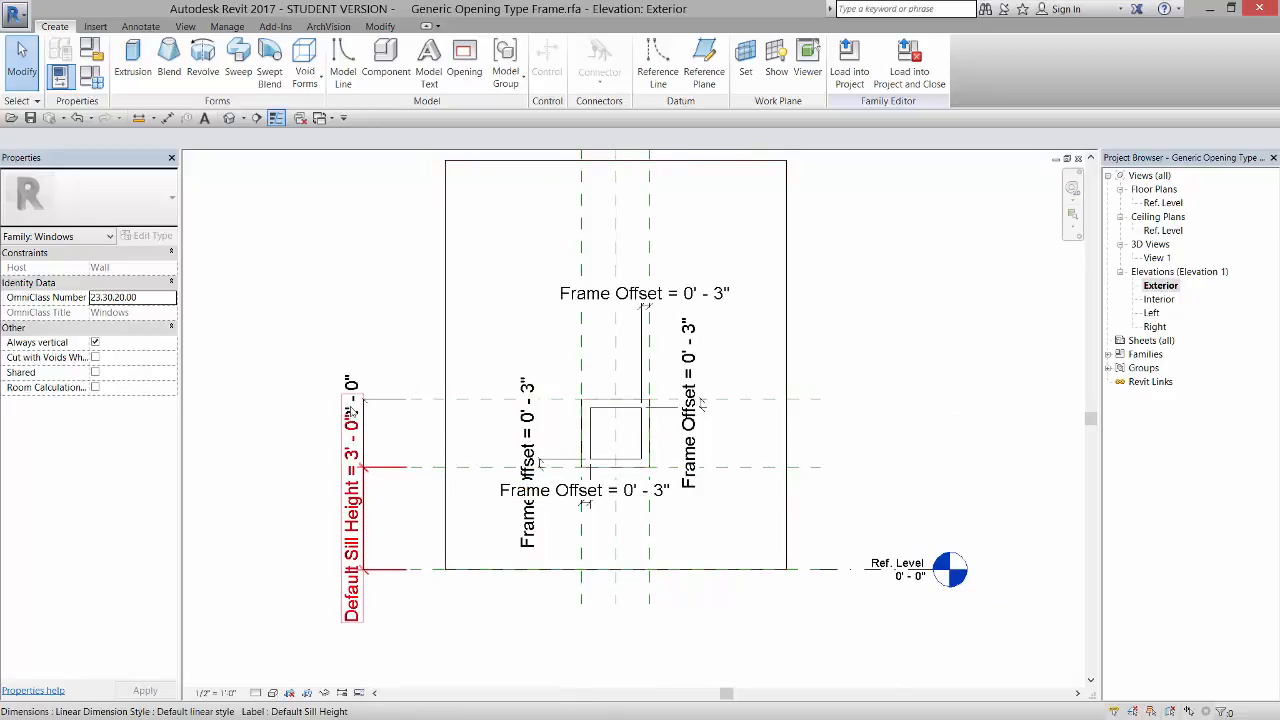
scroll(352, 409, "up", 2)
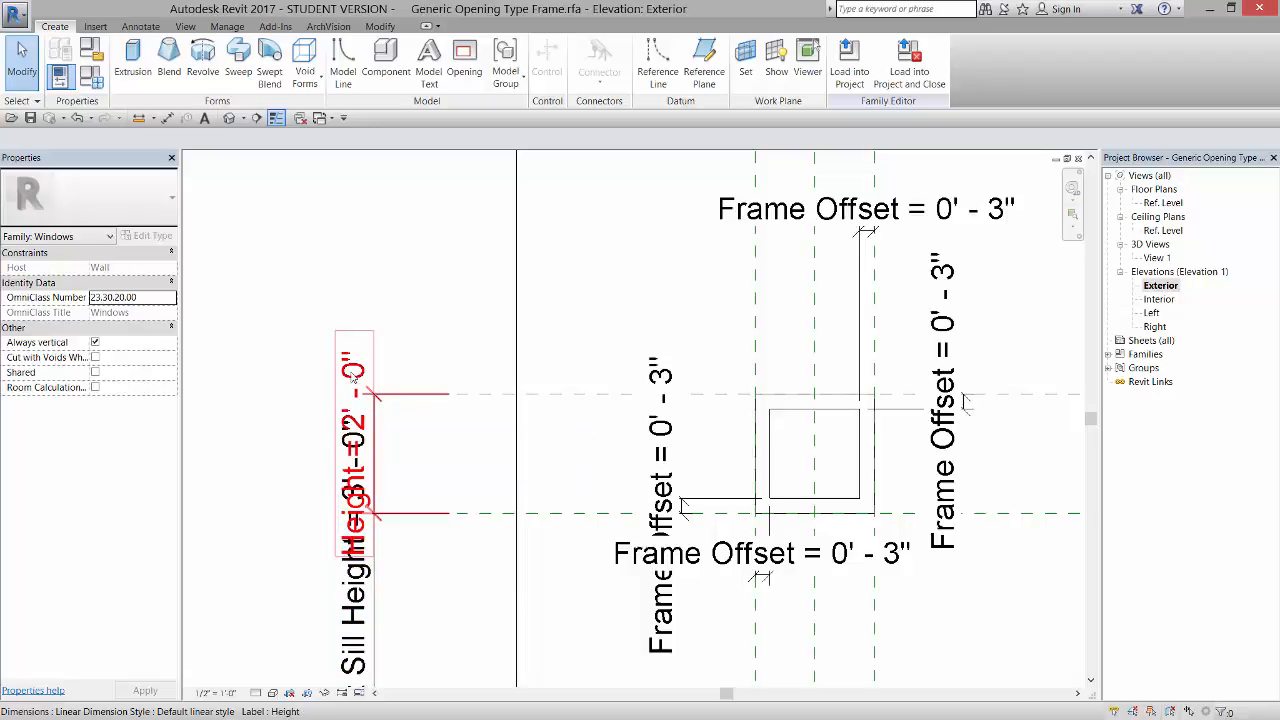
scroll(545, 493, "down", 2)
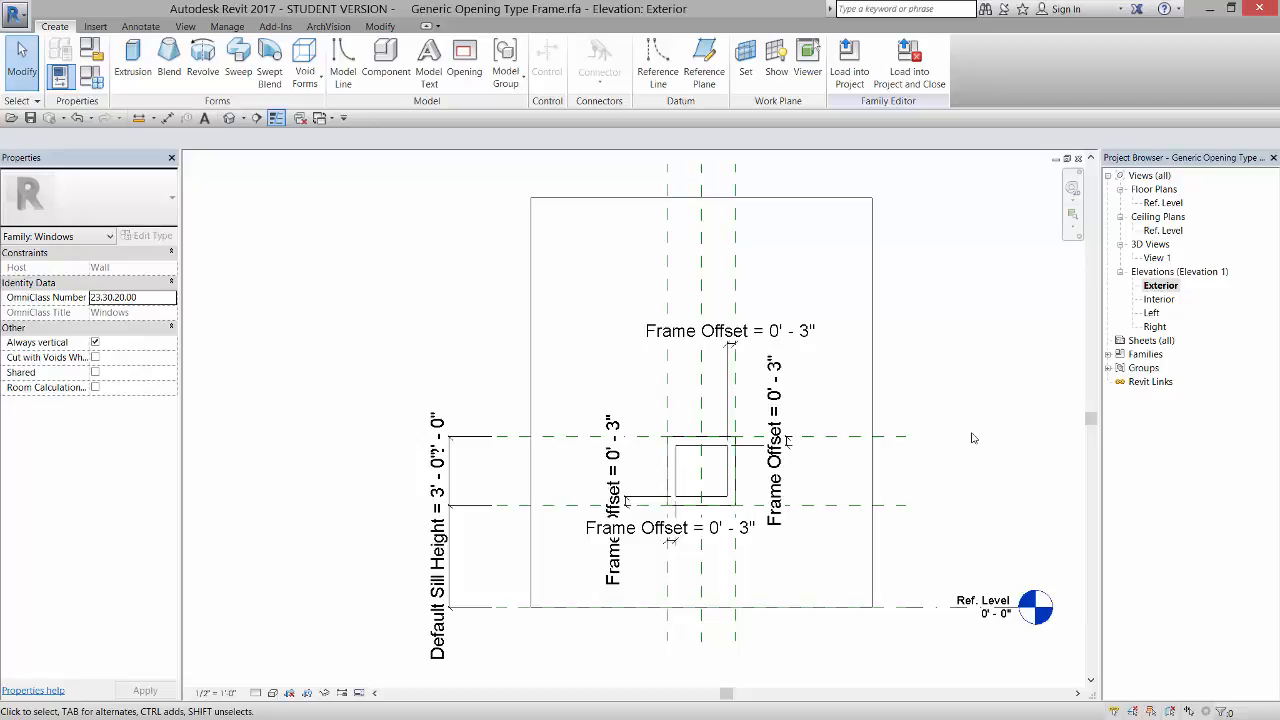
In the Ref. Level floor plan, stretch the frame extrusion about 2 inches past the wall centerline toward the exterior, removing its constraints.
double_click(1162, 203)
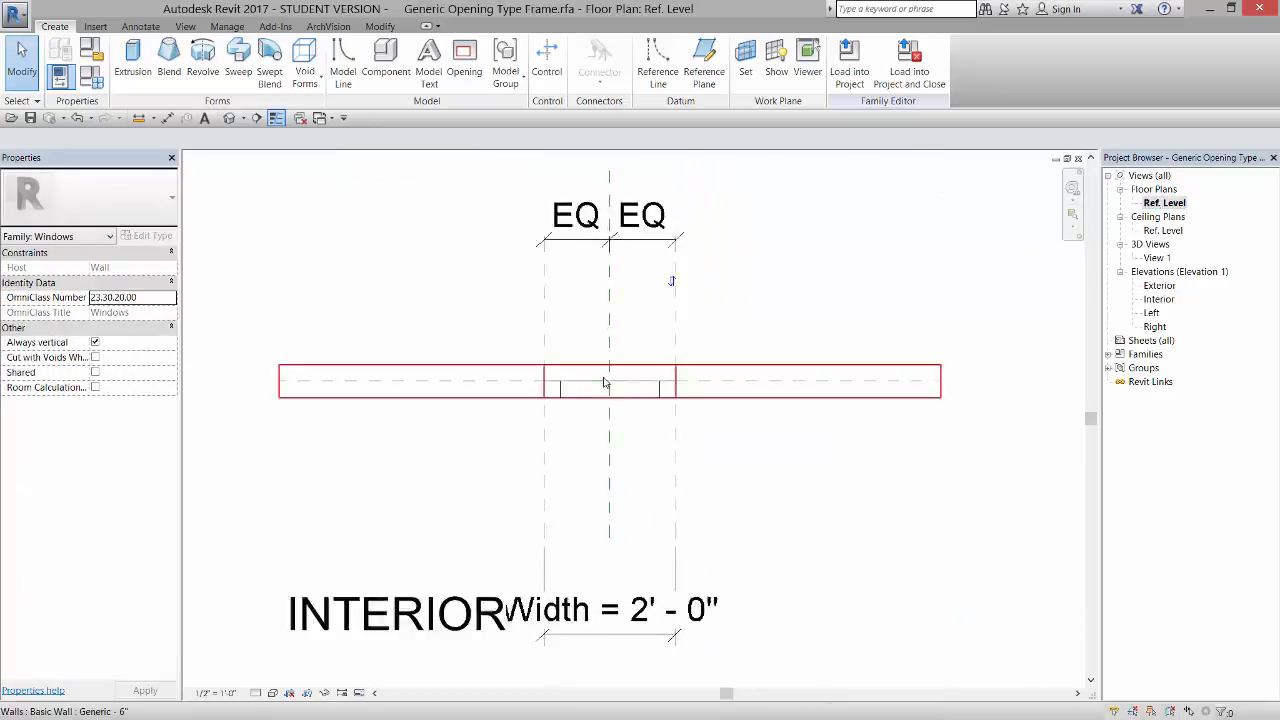
scroll(529, 397, "up", 4)
left_click(529, 400)
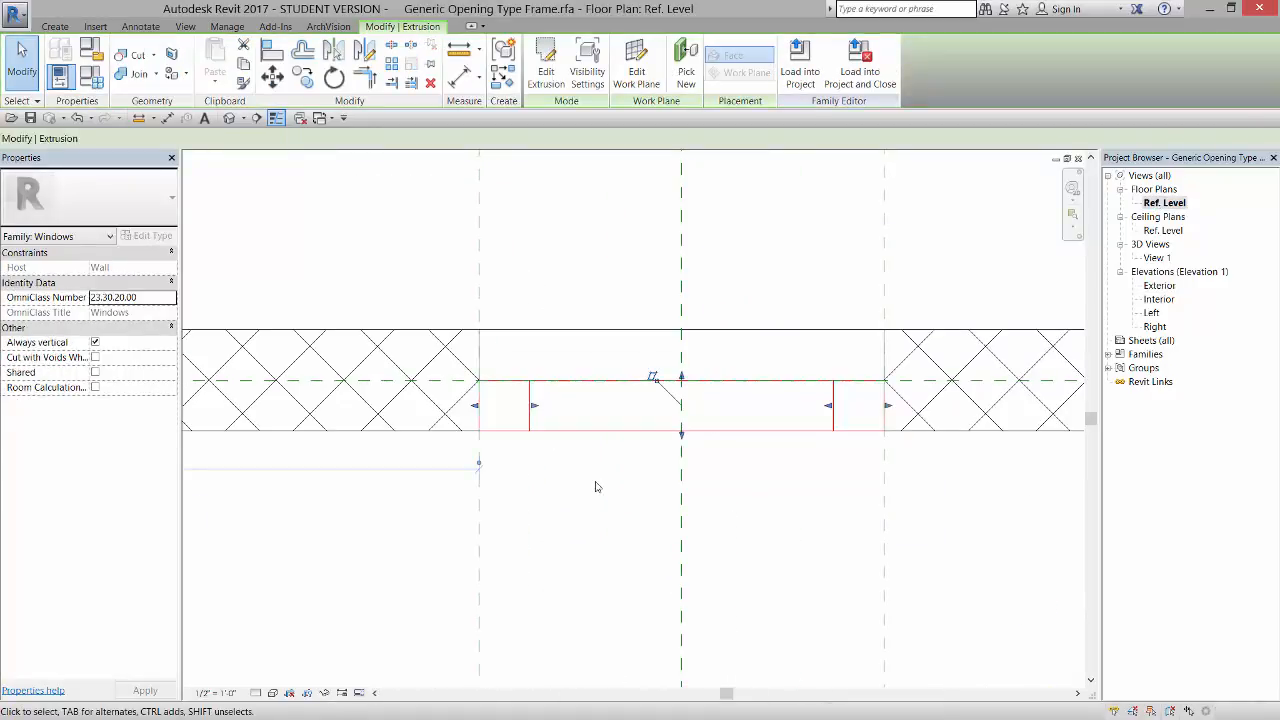
scroll(595, 487, "down", 3)
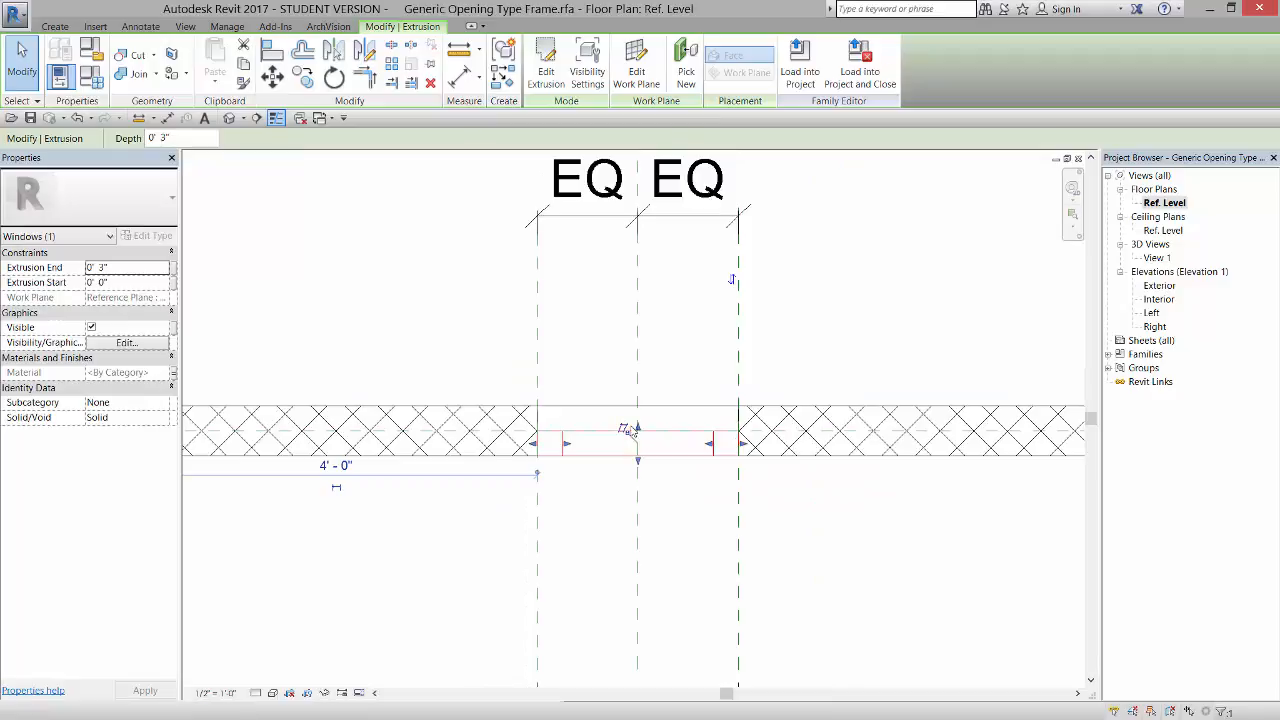
scroll(630, 425, "up", 2)
left_click_drag(644, 430, 646, 403)
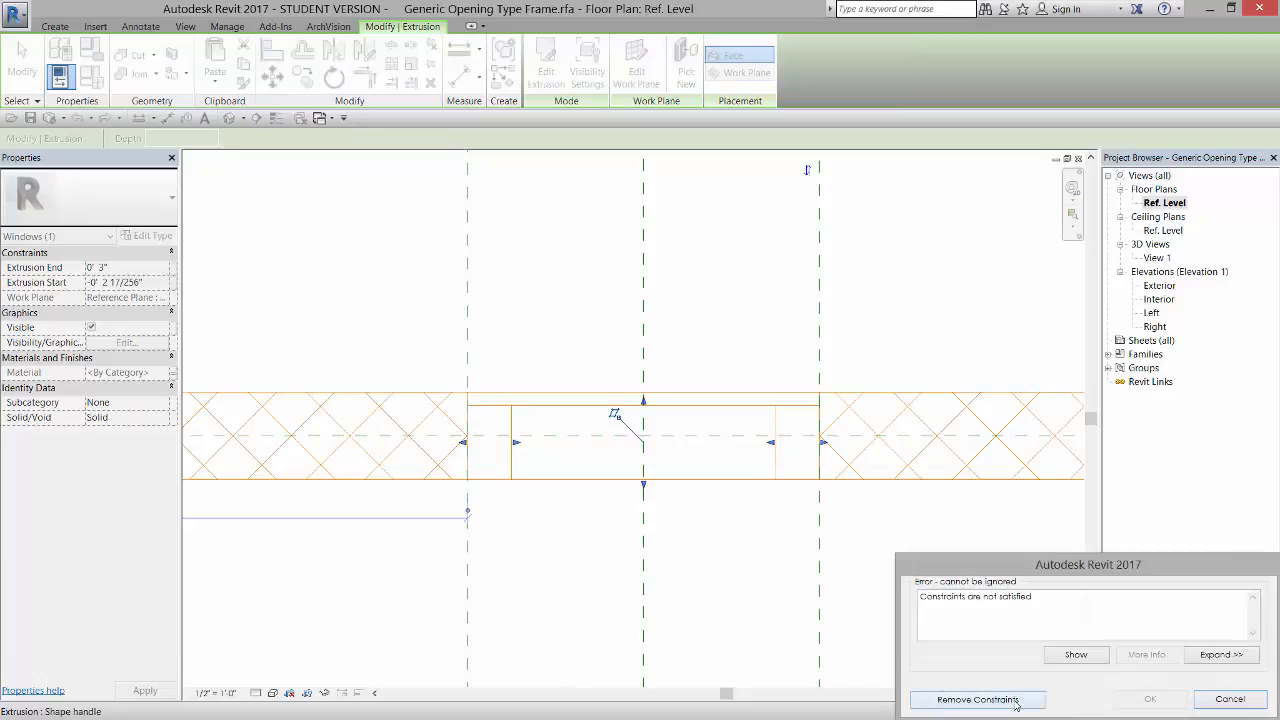
left_click(1015, 704)
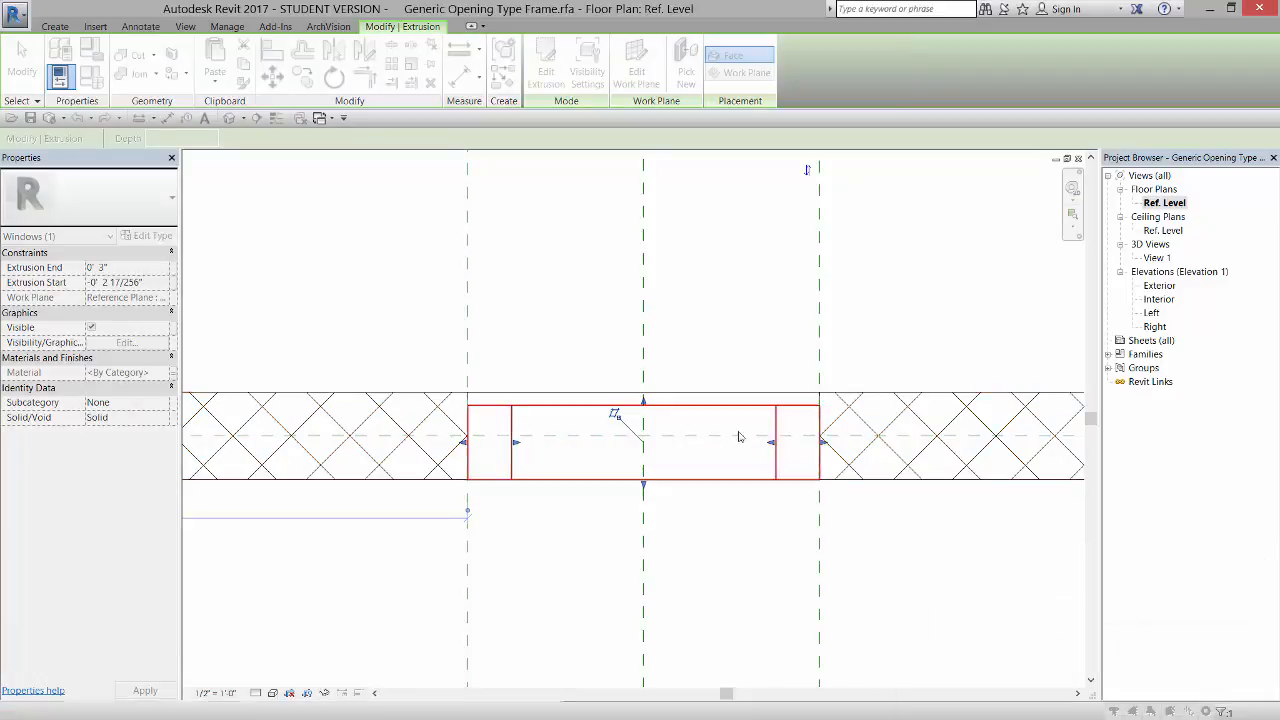
Extend the frame extrusion to the wall's exterior face so that it spans the full 6-inch wall depth.
scroll(641, 403, "up", 1)
scroll(641, 403, "up", 1)
left_click_drag(644, 403, 646, 389)
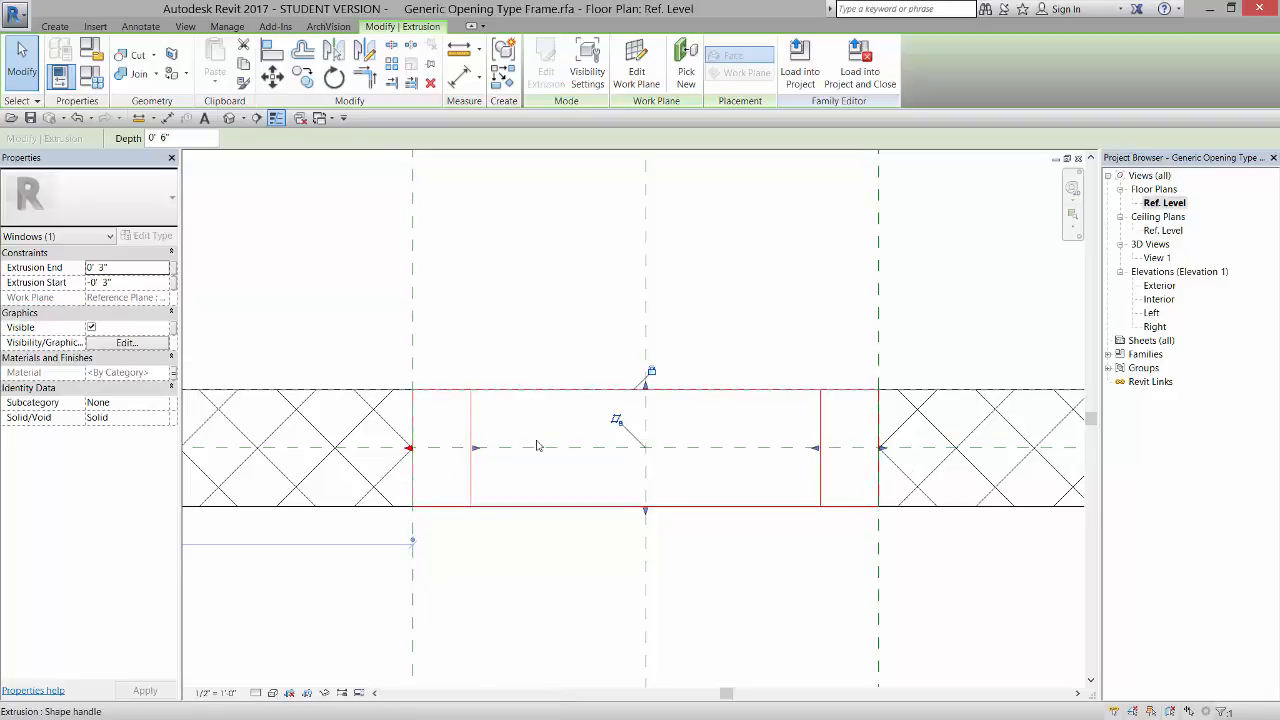
scroll(617, 420, "down", 4)
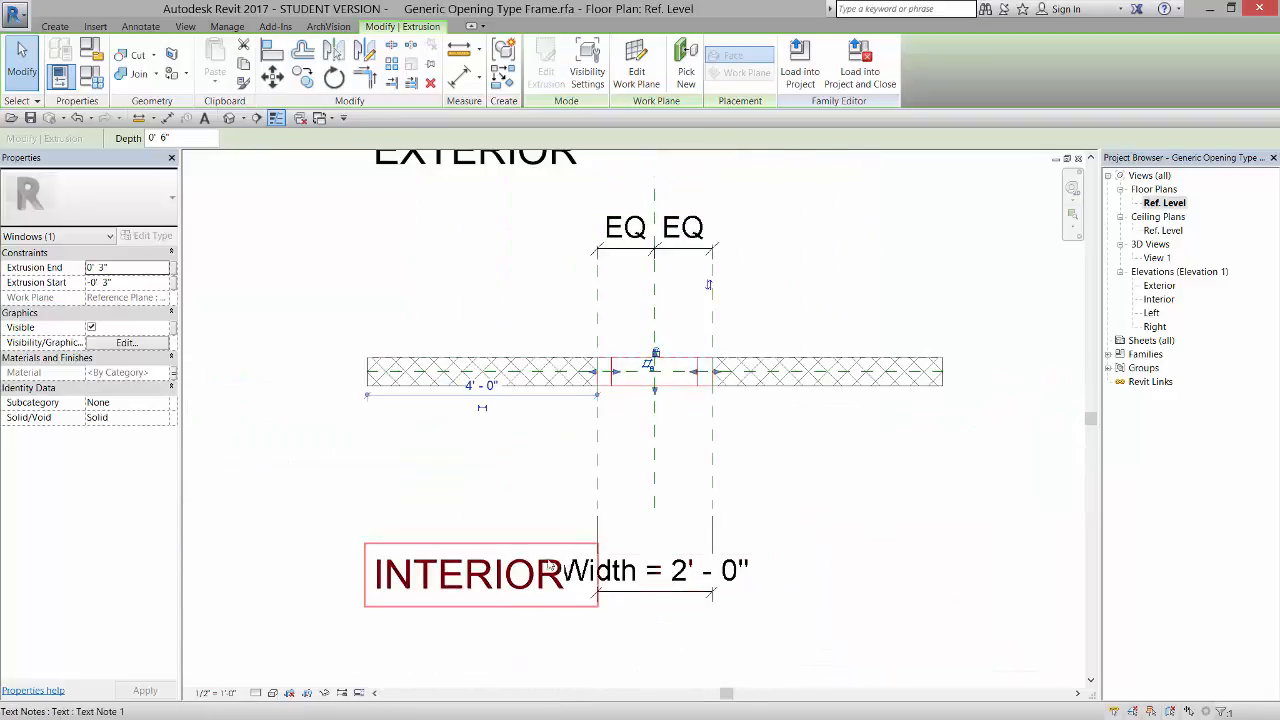
scroll(600, 370, "up", 2)
scroll(607, 360, "up", 2)
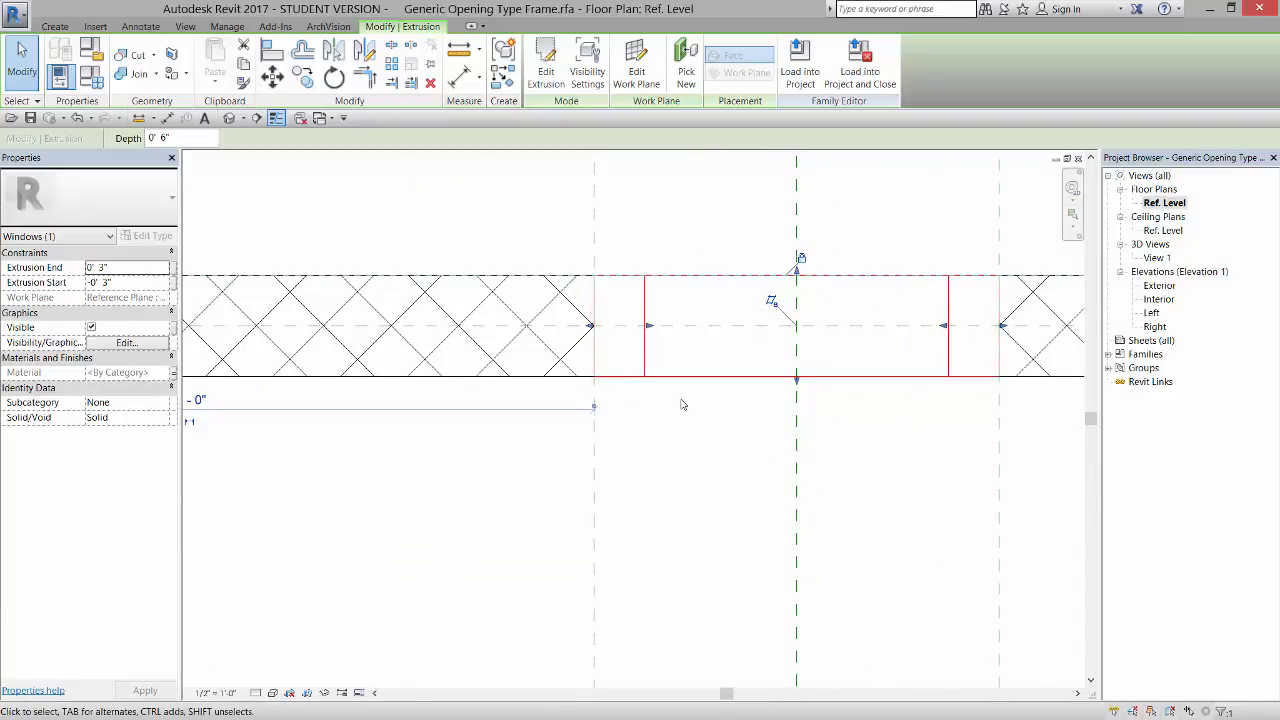
scroll(682, 404, "down", 2)
scroll(657, 428, "down", 2)
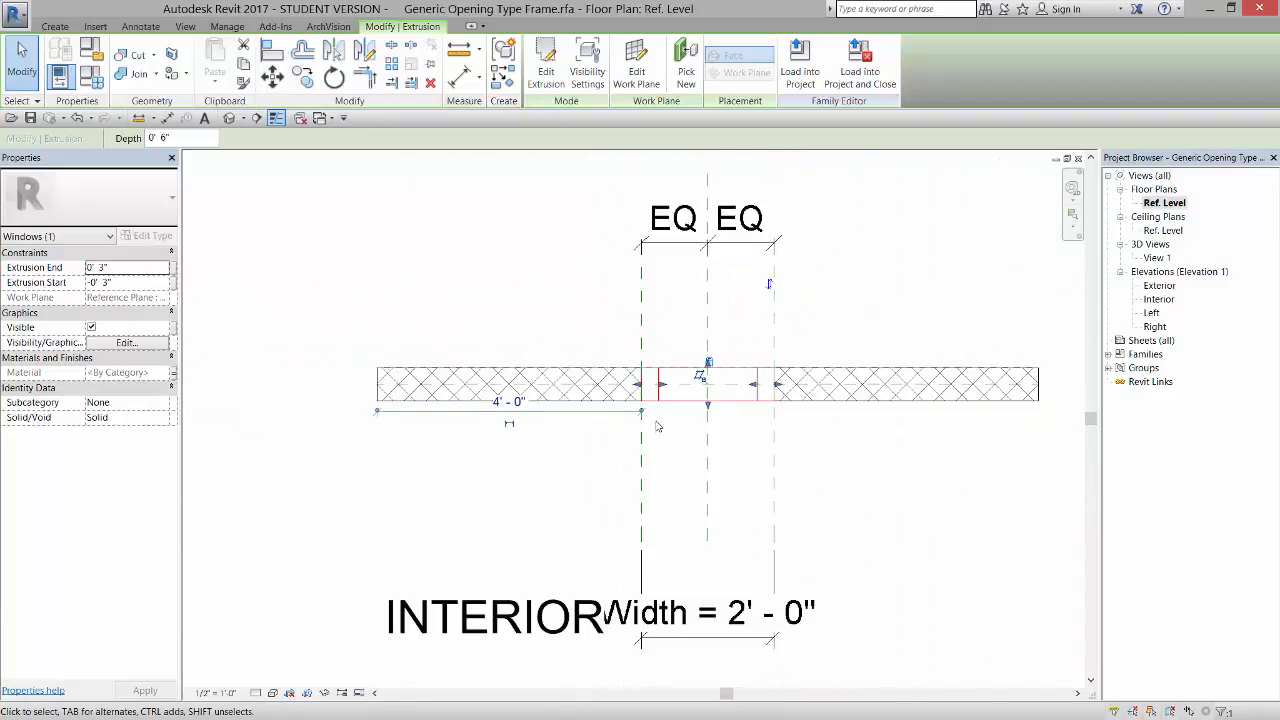
left_click(855, 274)
Draw a horizontal reference plane across the opening, slightly to the interior side of the wall centerline.
scroll(824, 350, "up", 2)
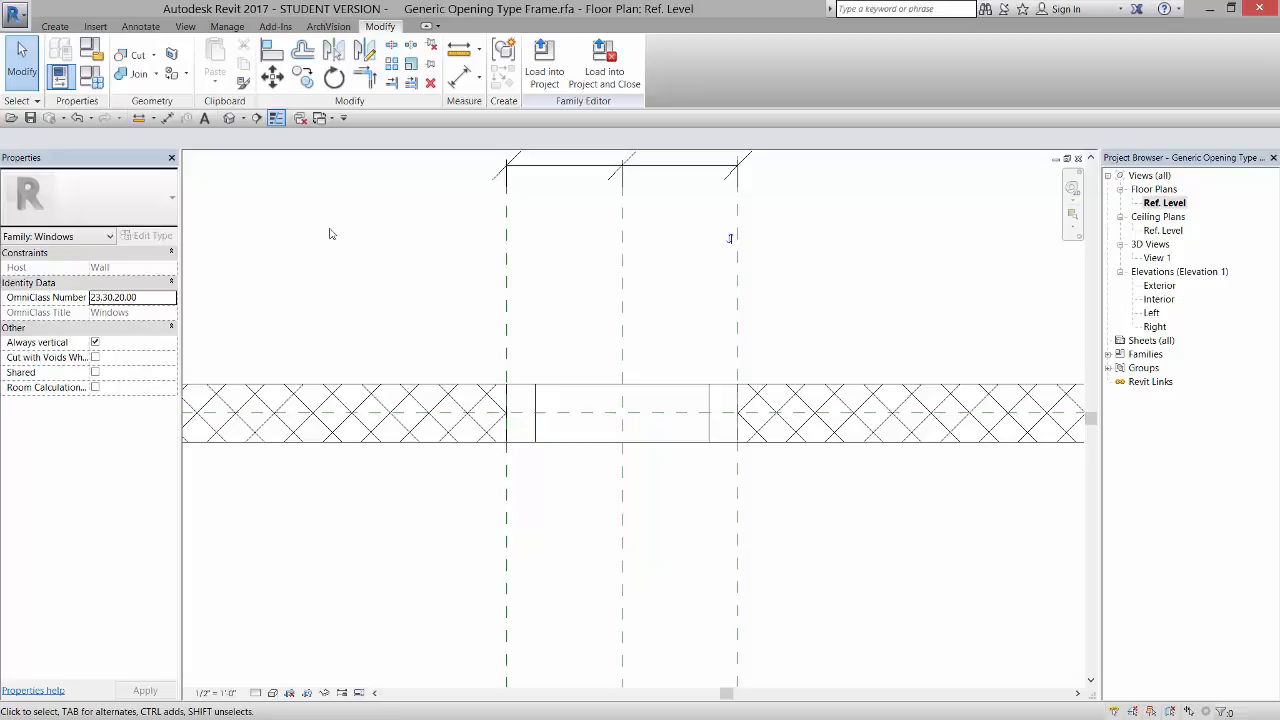
left_click(50, 27)
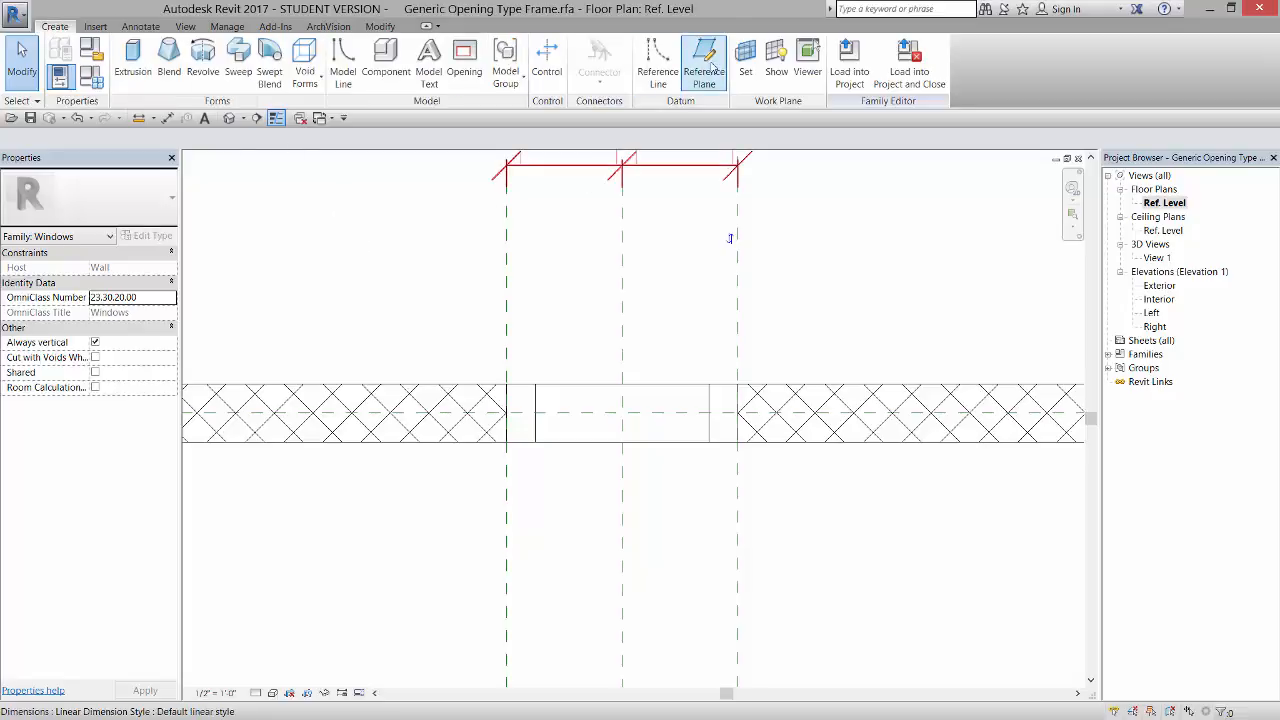
left_click(704, 62)
scroll(480, 448, "up", 5)
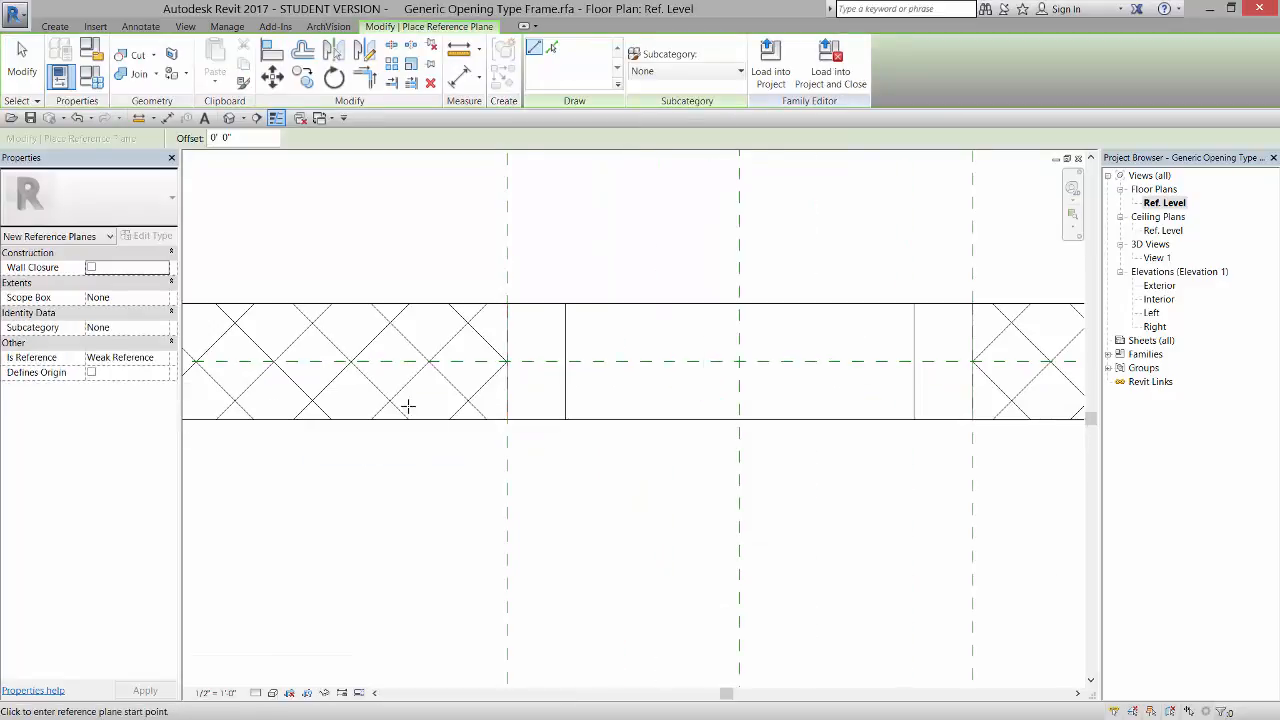
left_click(431, 366)
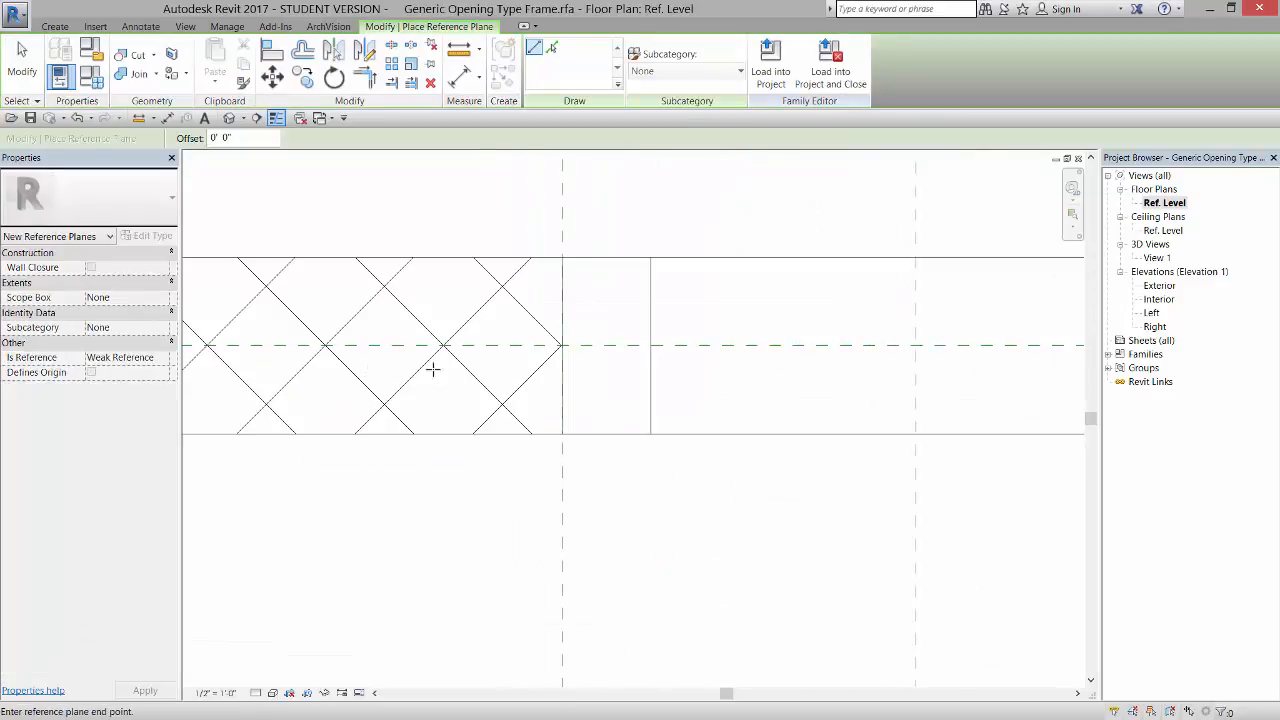
scroll(443, 368, "down", 3)
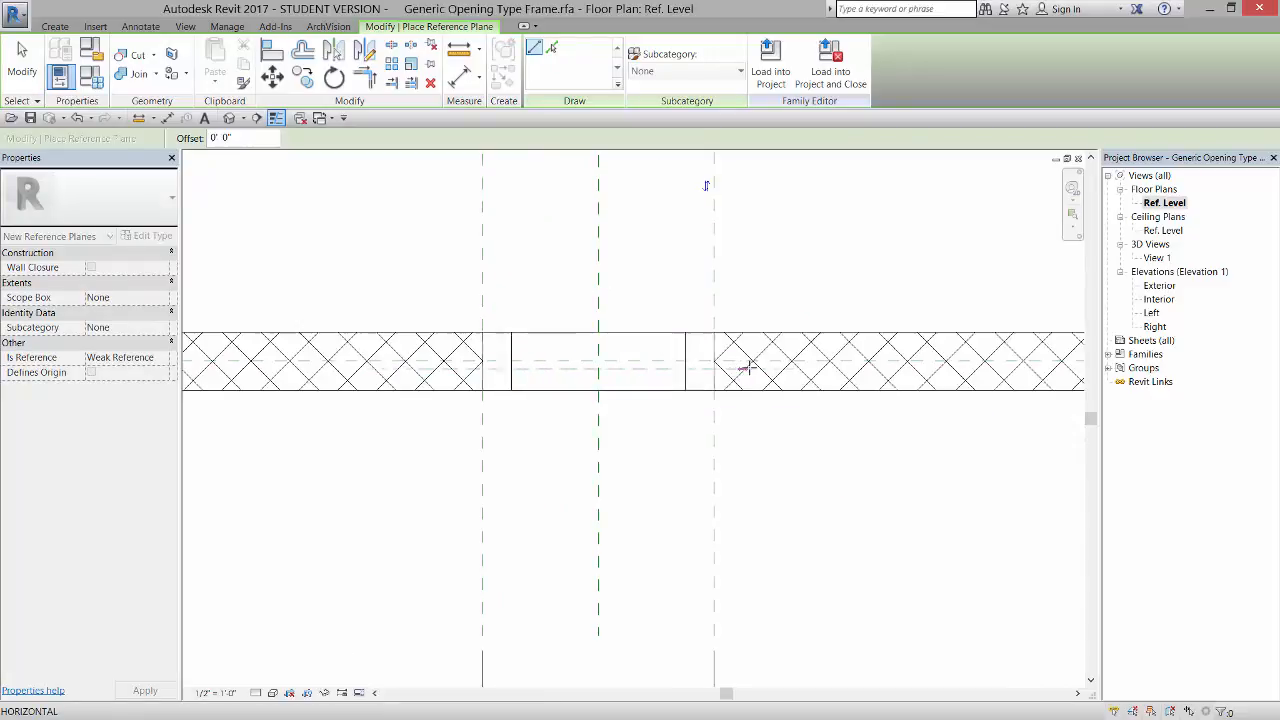
scroll(745, 365, "up", 3)
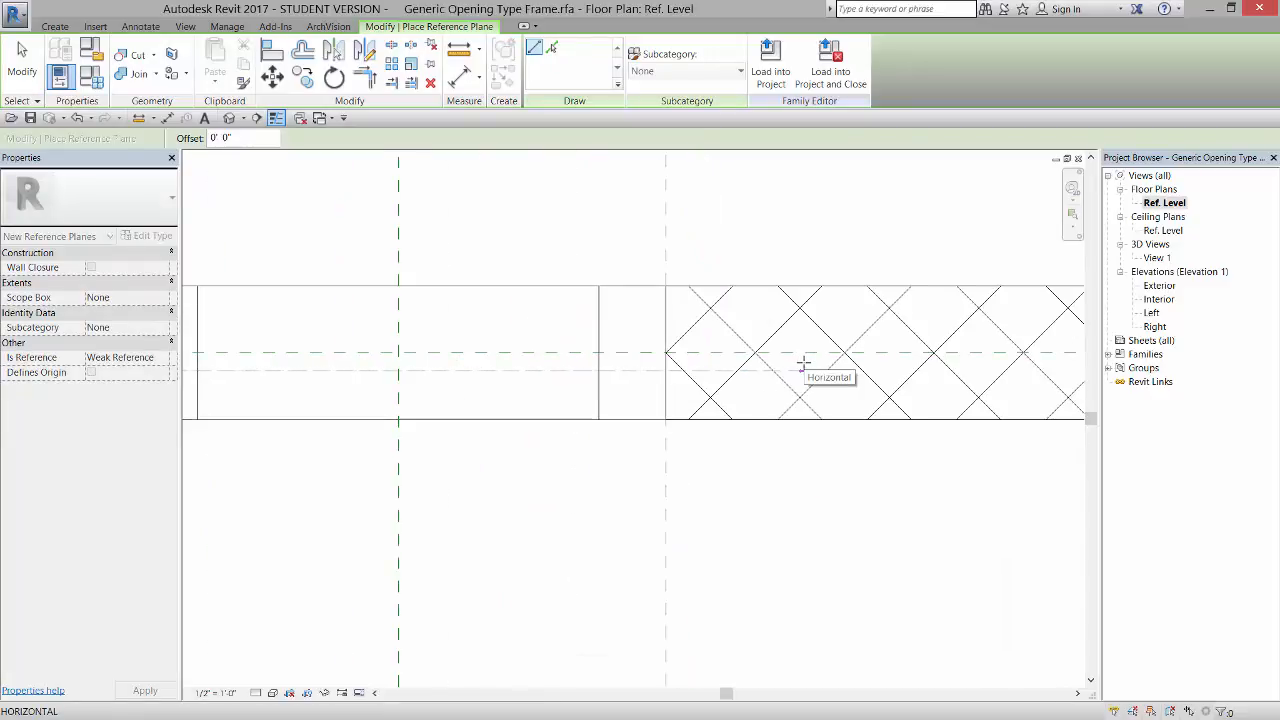
left_click(803, 366)
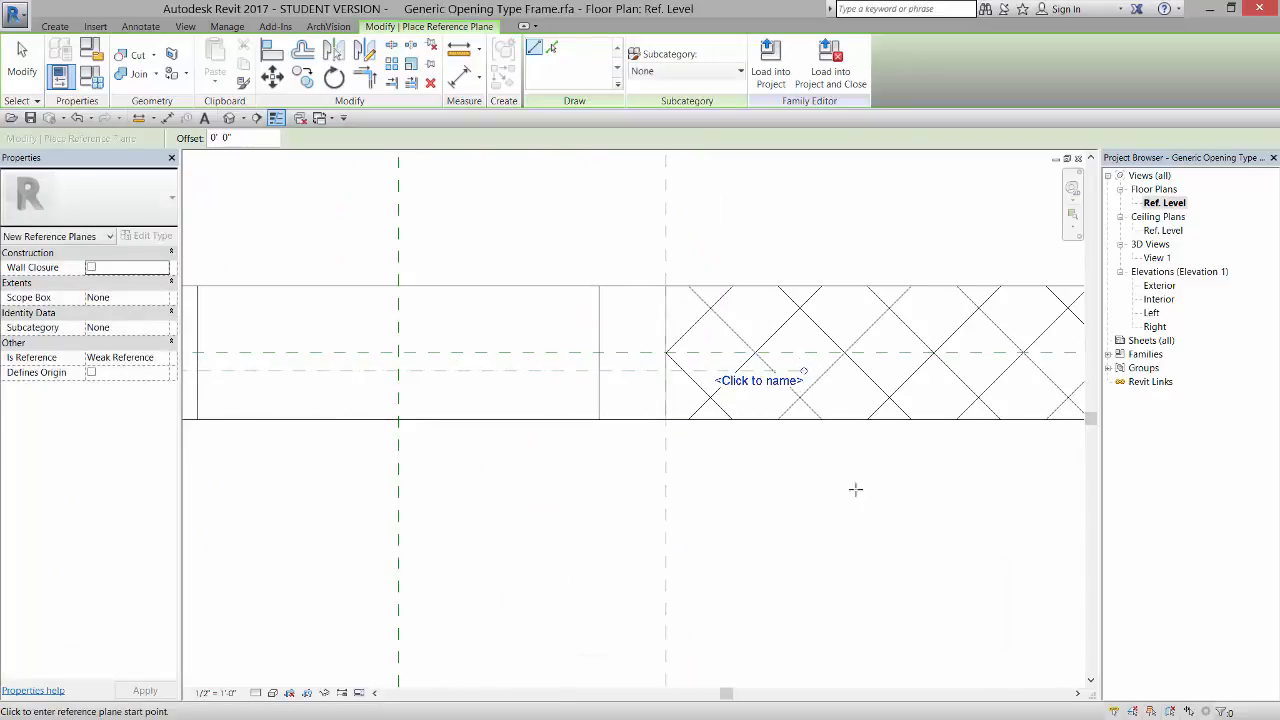
Name the new horizontal reference plane "Face of Frame".
left_click(758, 381)
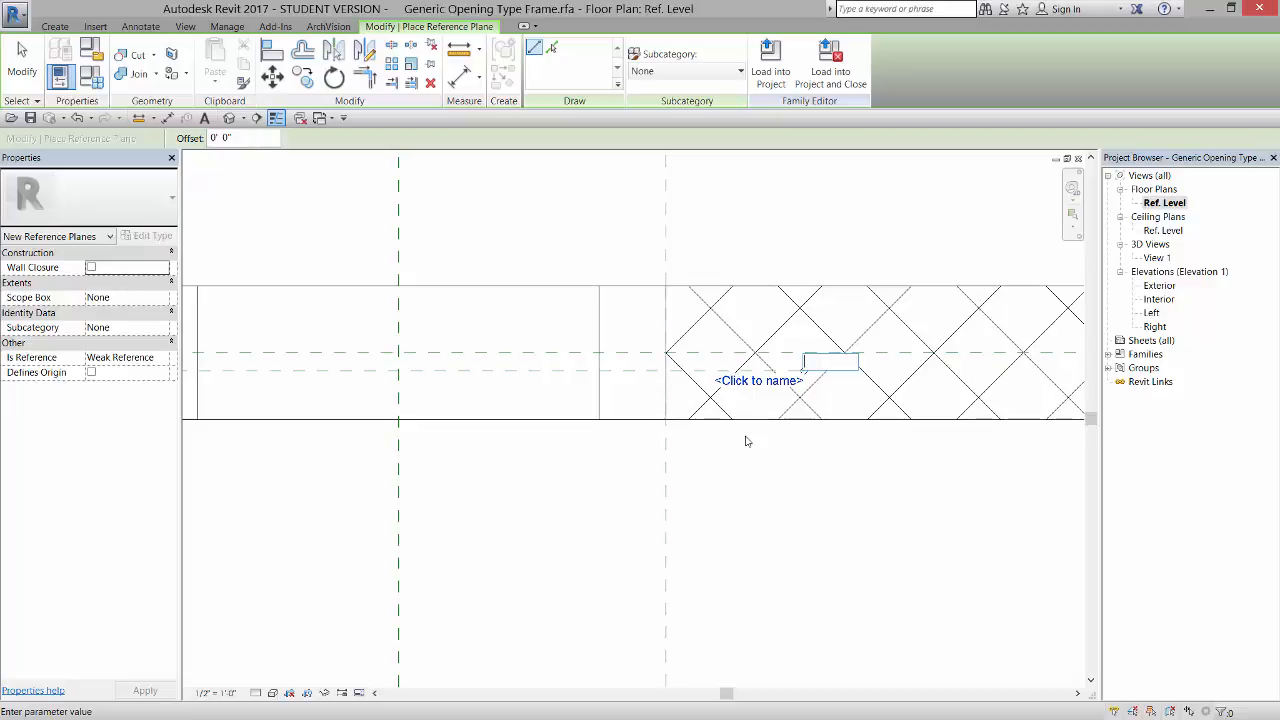
type("ce of Frame")
key("Return")
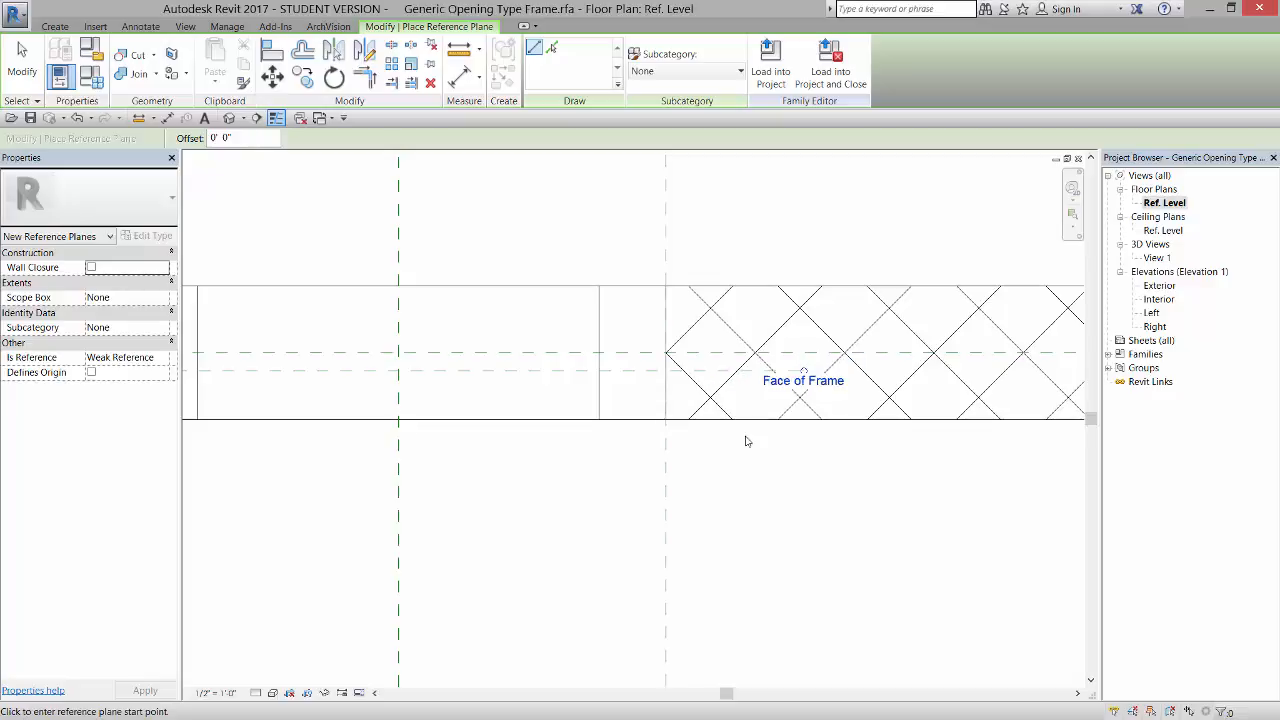
Pull the frame extrusion's upper edge in plan to the Face of Frame reference plane, removing the conflicting constraints, and lock it there.
left_click(22, 62)
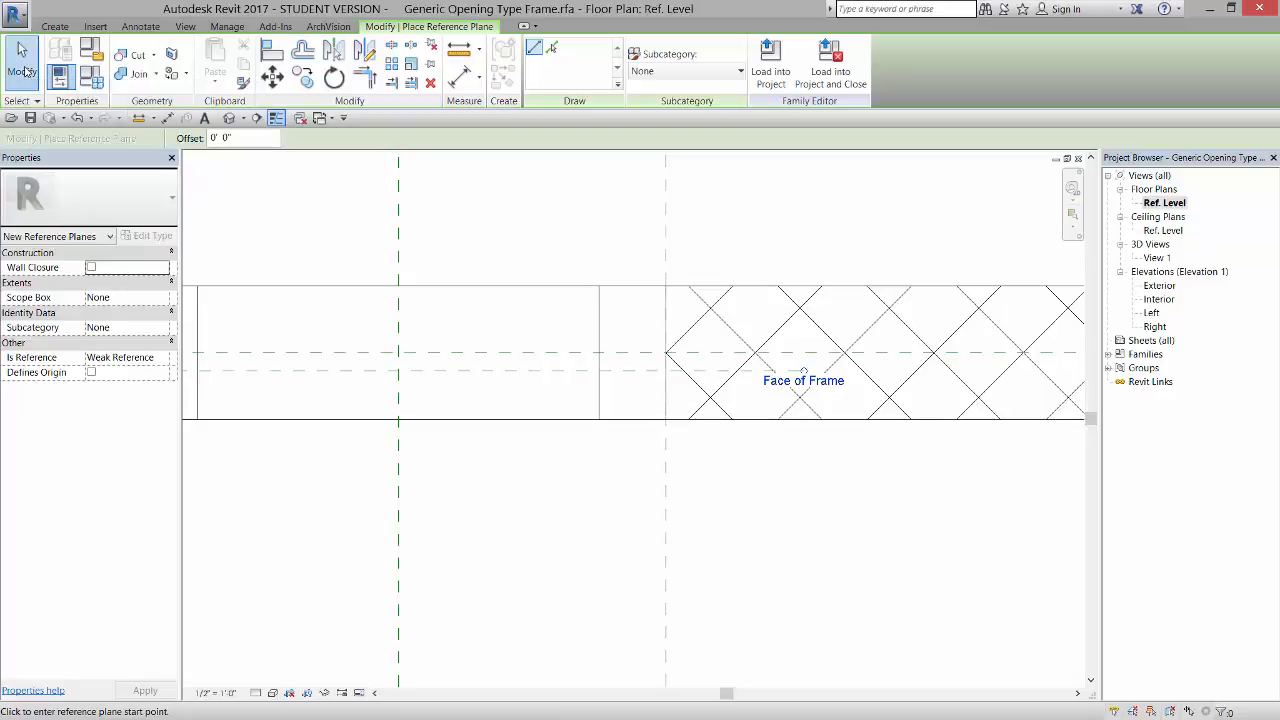
left_click(605, 311)
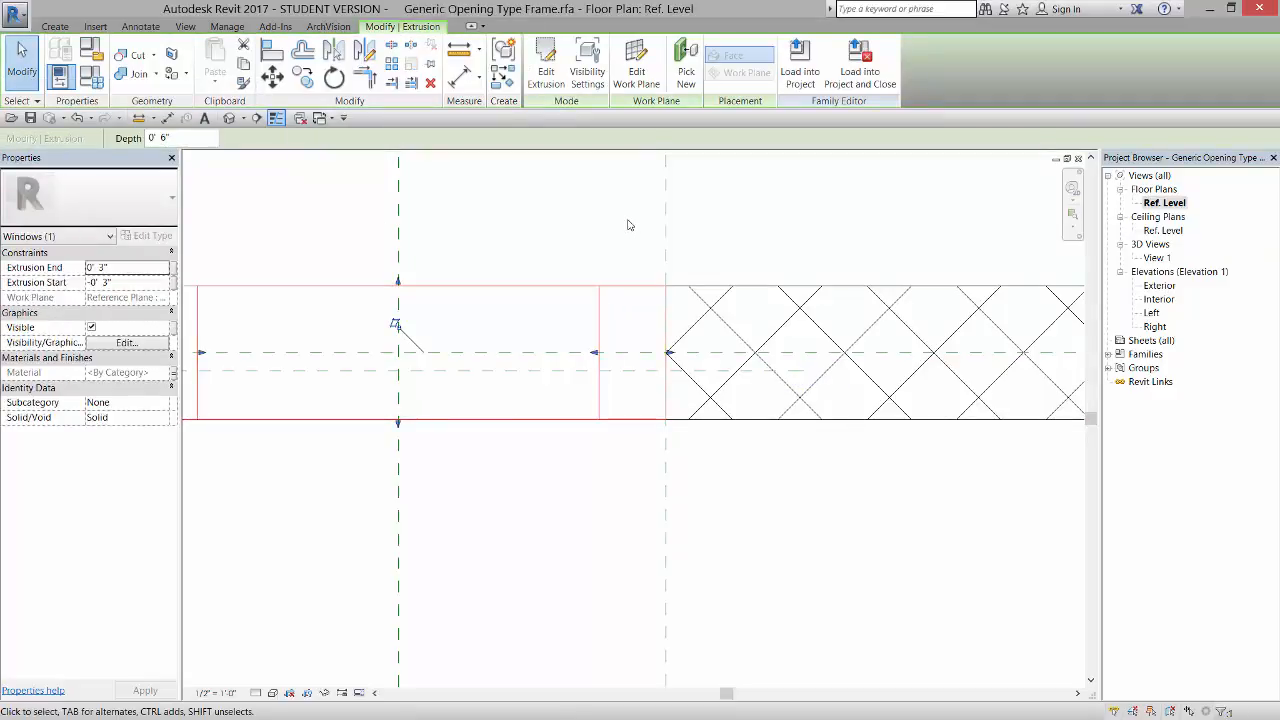
scroll(628, 225, "down", 1)
middle_click_drag(556, 226, 693, 250)
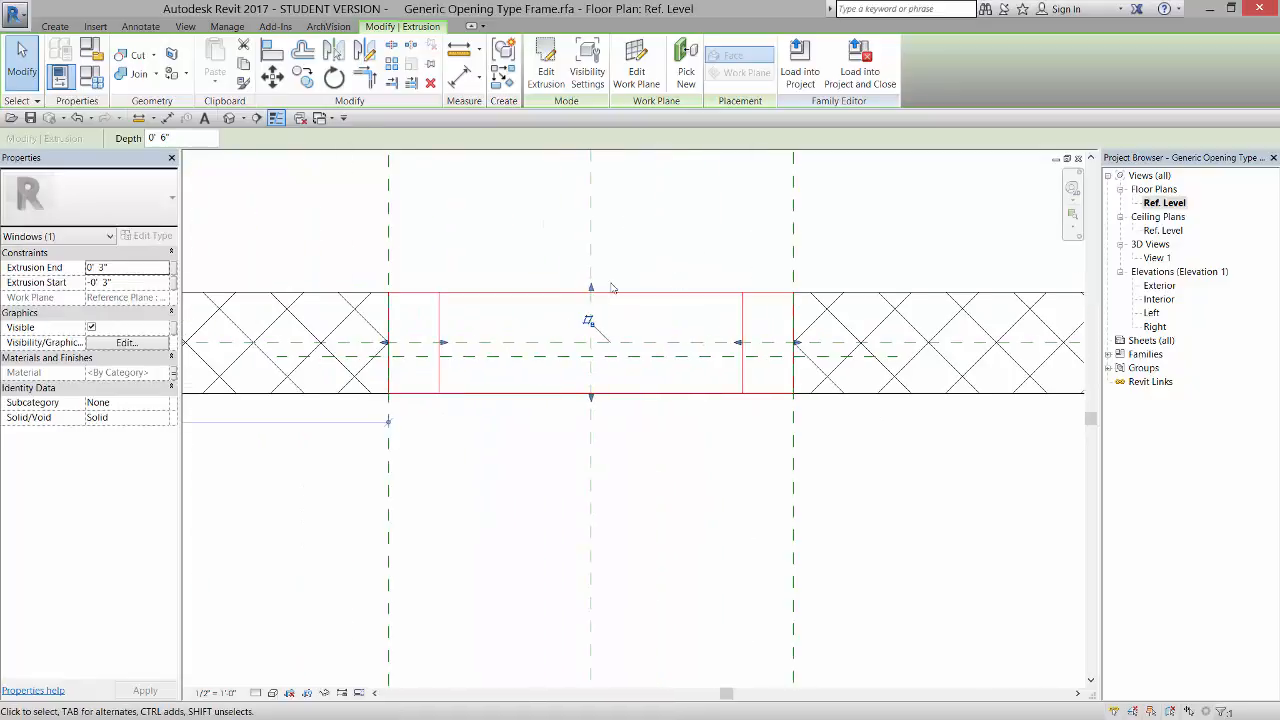
left_click_drag(591, 287, 593, 287)
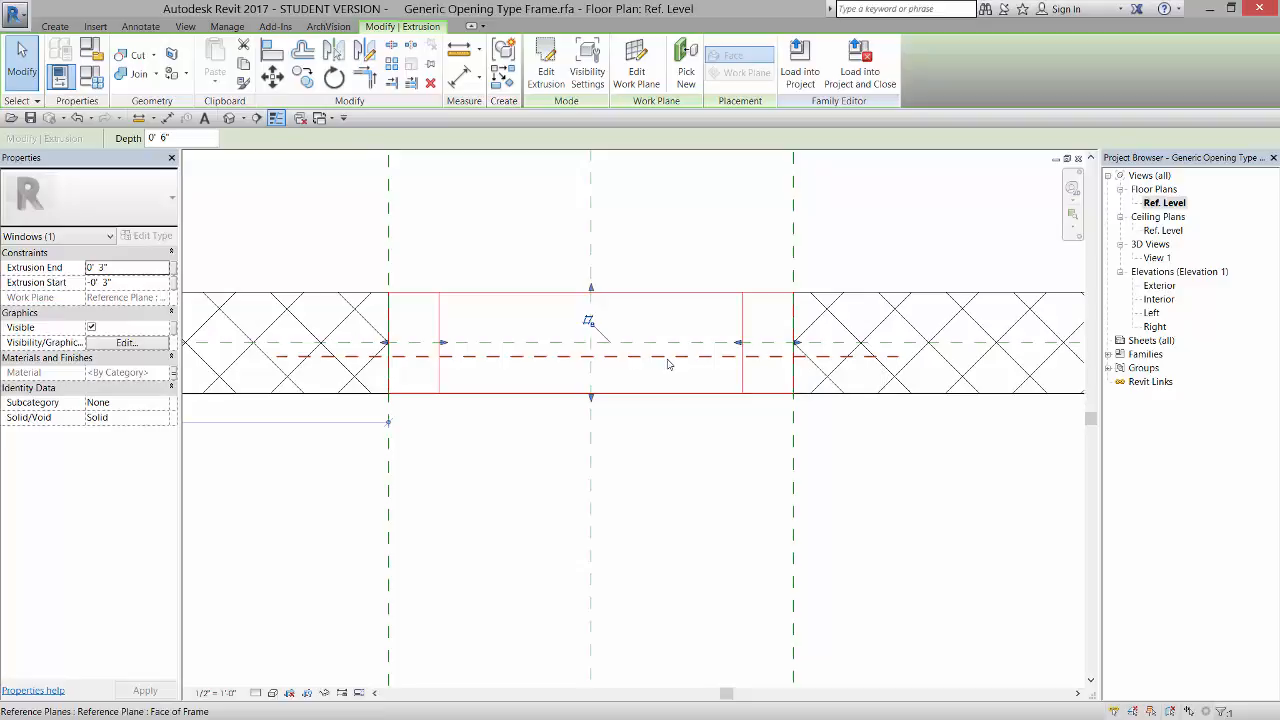
scroll(612, 330, "up", 3)
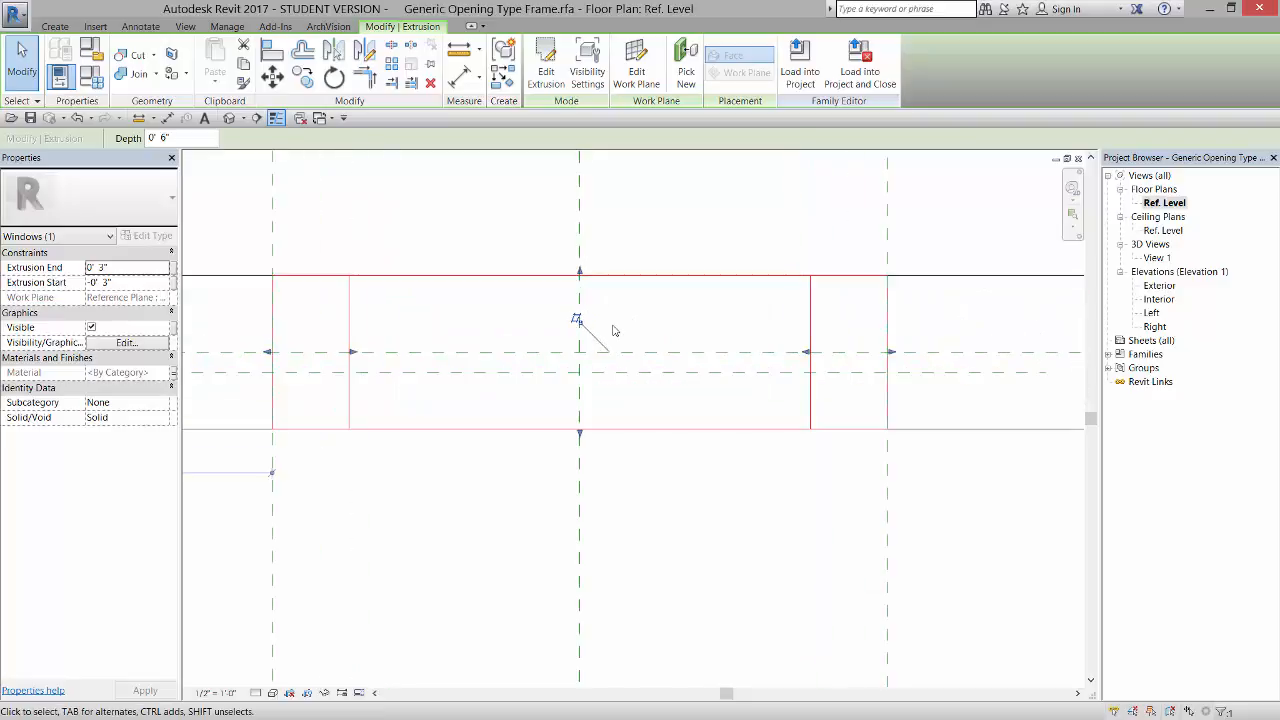
left_click(581, 272)
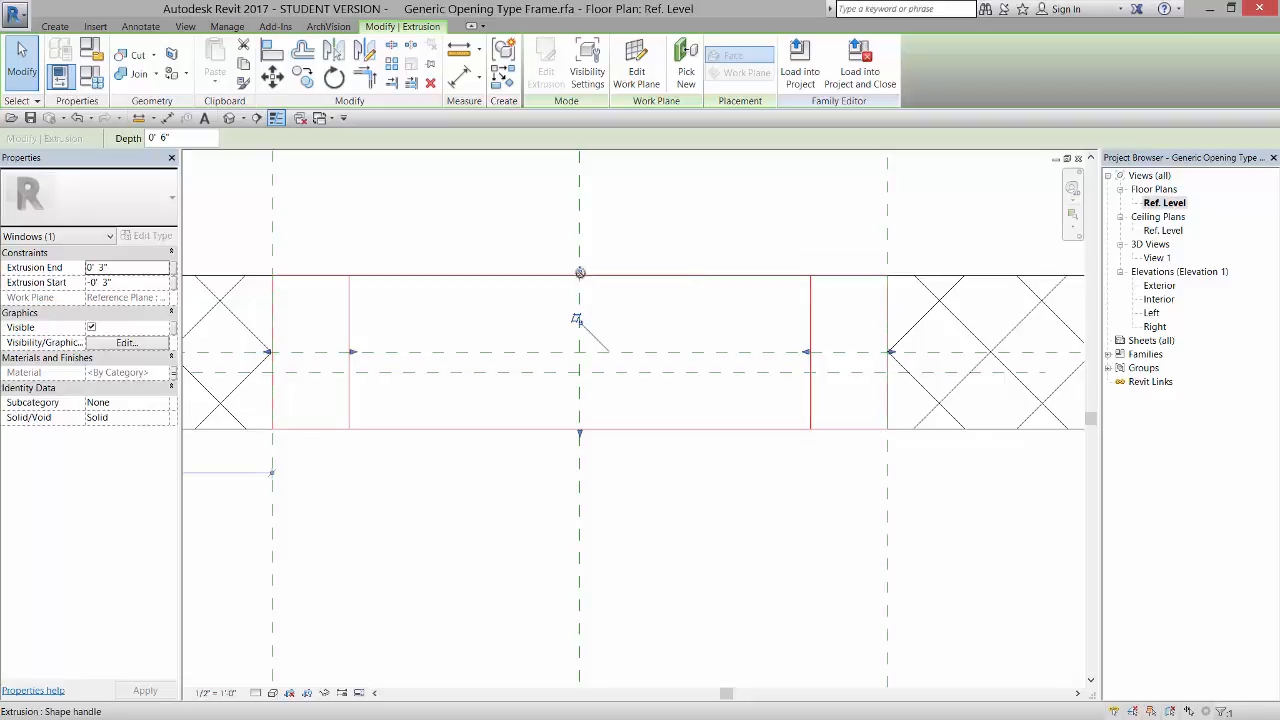
left_click_drag(581, 274, 589, 300)
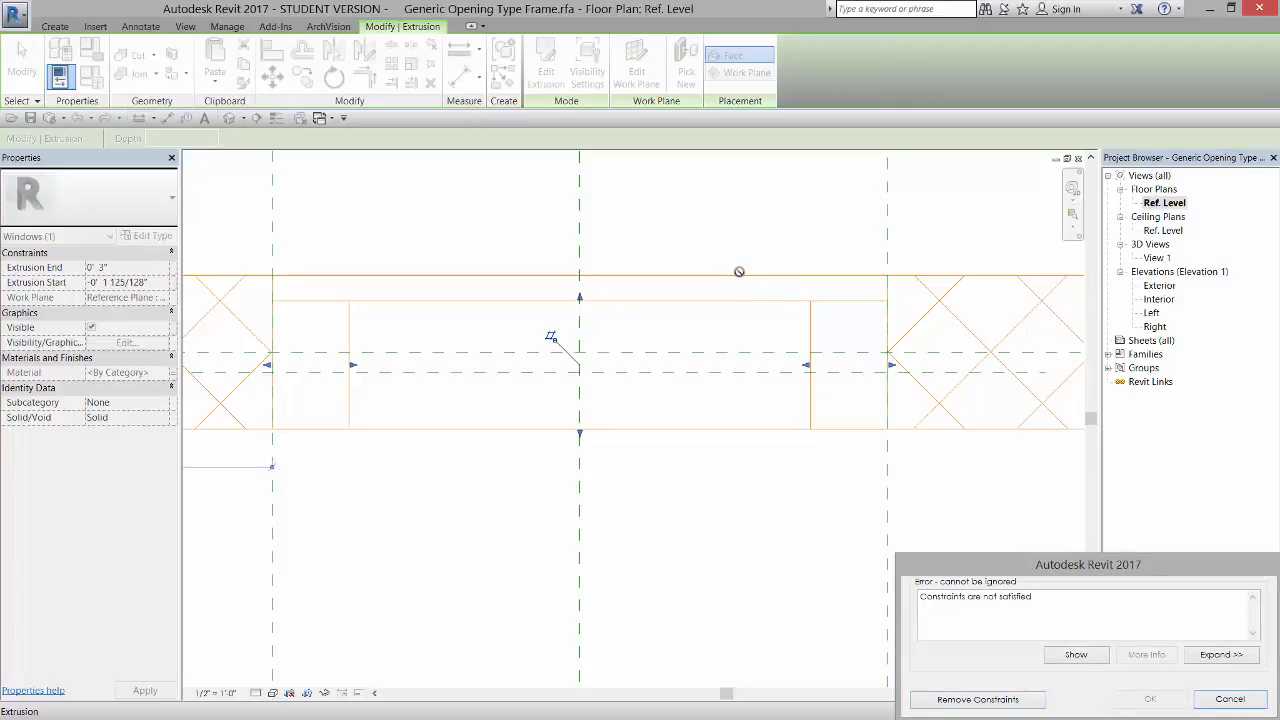
left_click(1013, 702)
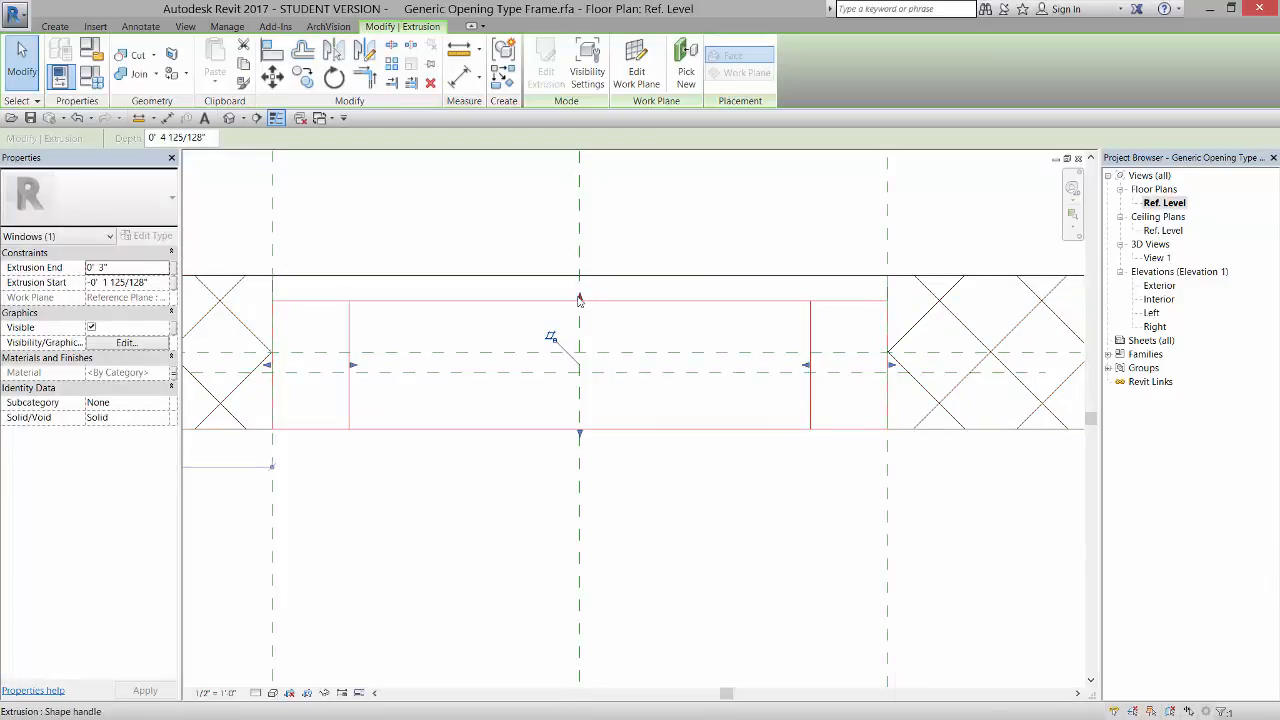
left_click_drag(579, 300, 629, 357)
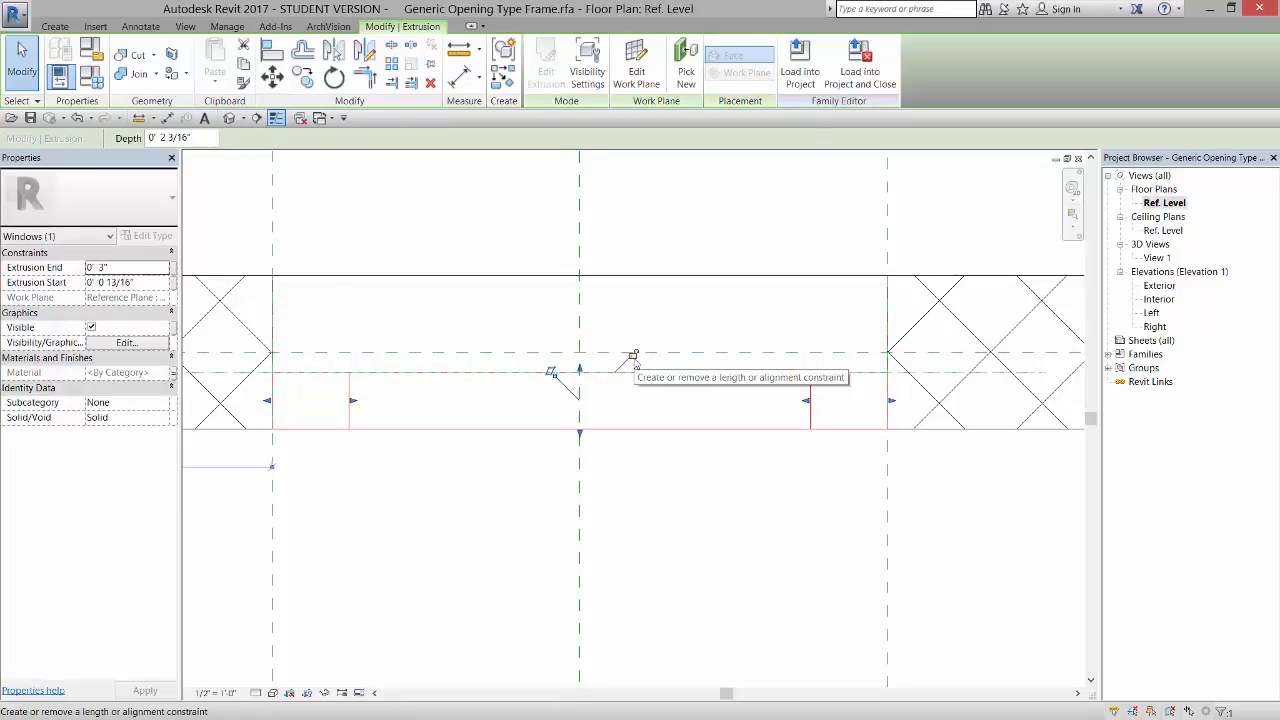
left_click(660, 402)
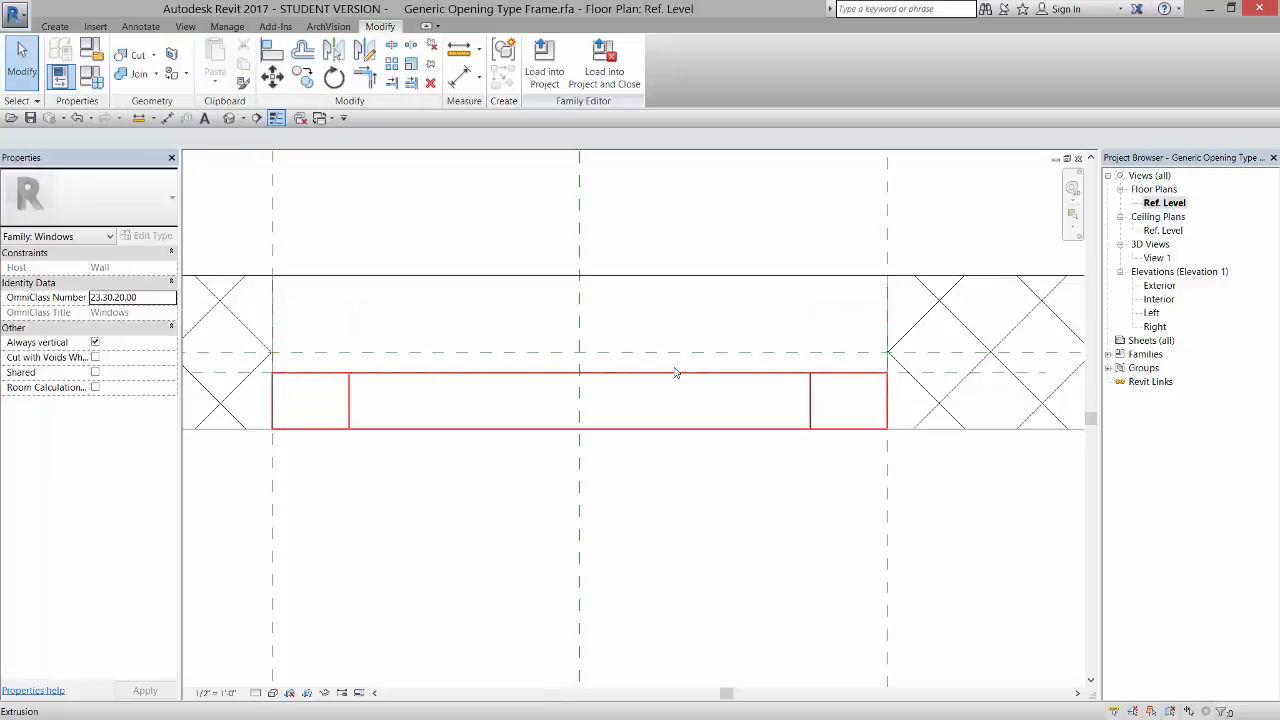
Nudge the Face of Frame reference plane slightly toward the wall centerline to test that the frame follows it.
left_click(935, 375)
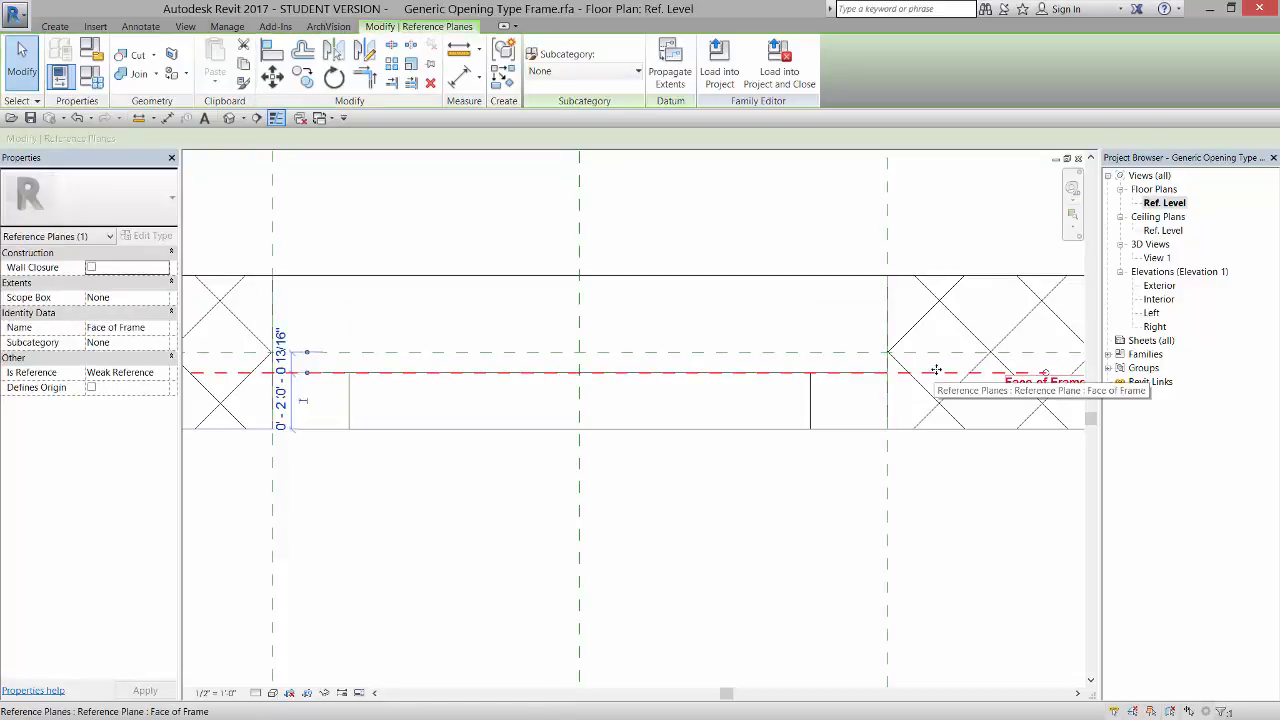
mouse_move(935, 370)
left_mouse_down()
mouse_move(940, 308)
mouse_move(943, 382)
mouse_move(943, 323)
mouse_move(940, 372)
left_mouse_up()
left_click(969, 534)
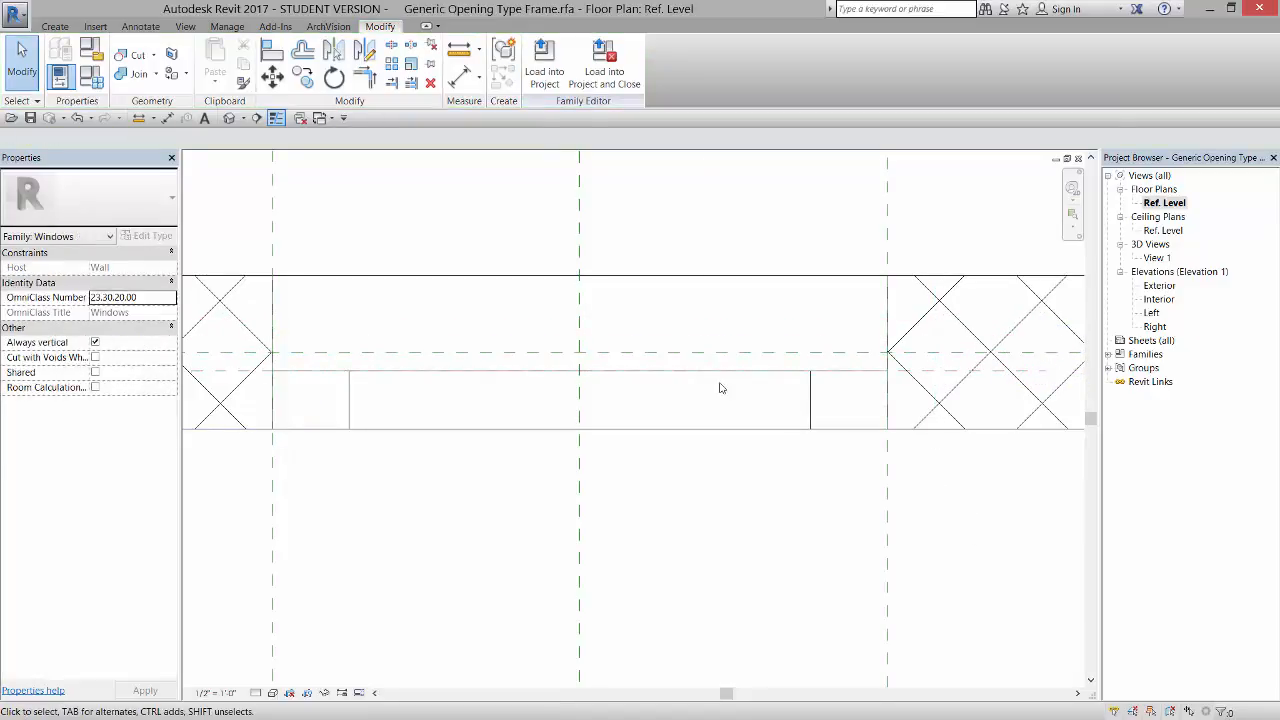
Add an aligned dimension between the wall's lower face in plan and the Face of Frame reference plane, beside the opening.
scroll(720, 388, "down", 2)
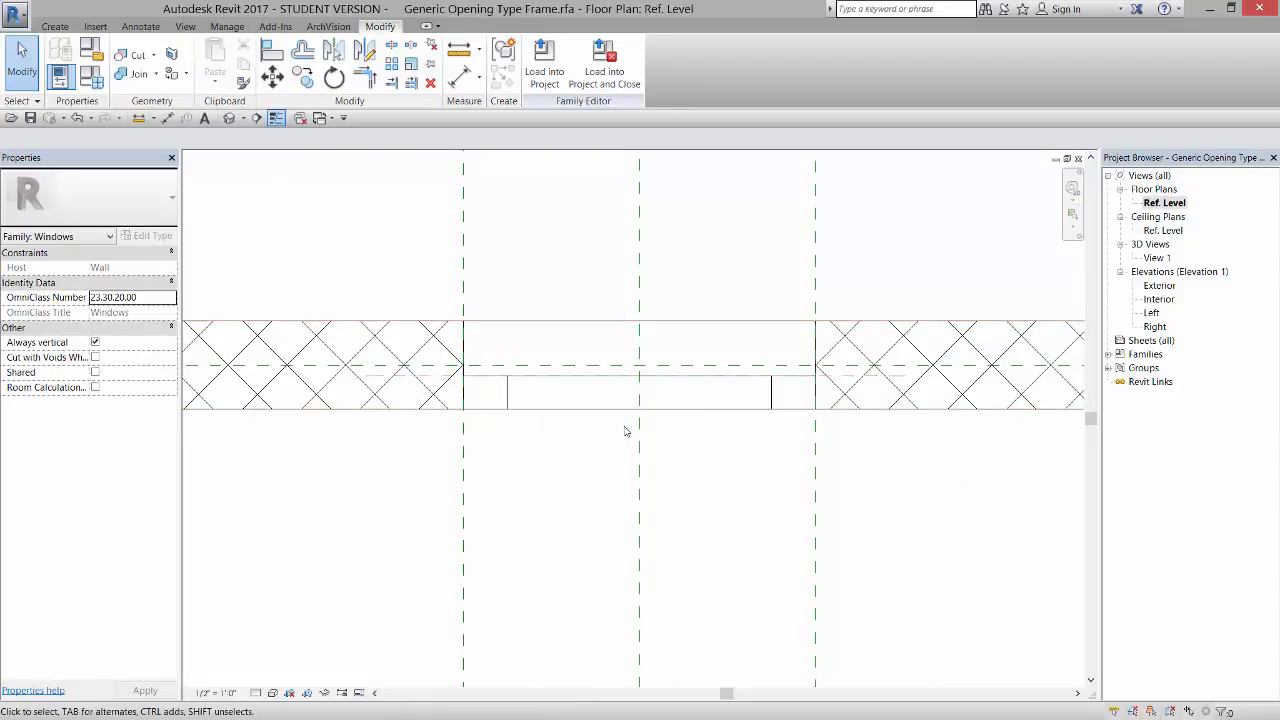
scroll(625, 431, "down", 3)
scroll(480, 400, "up", 2)
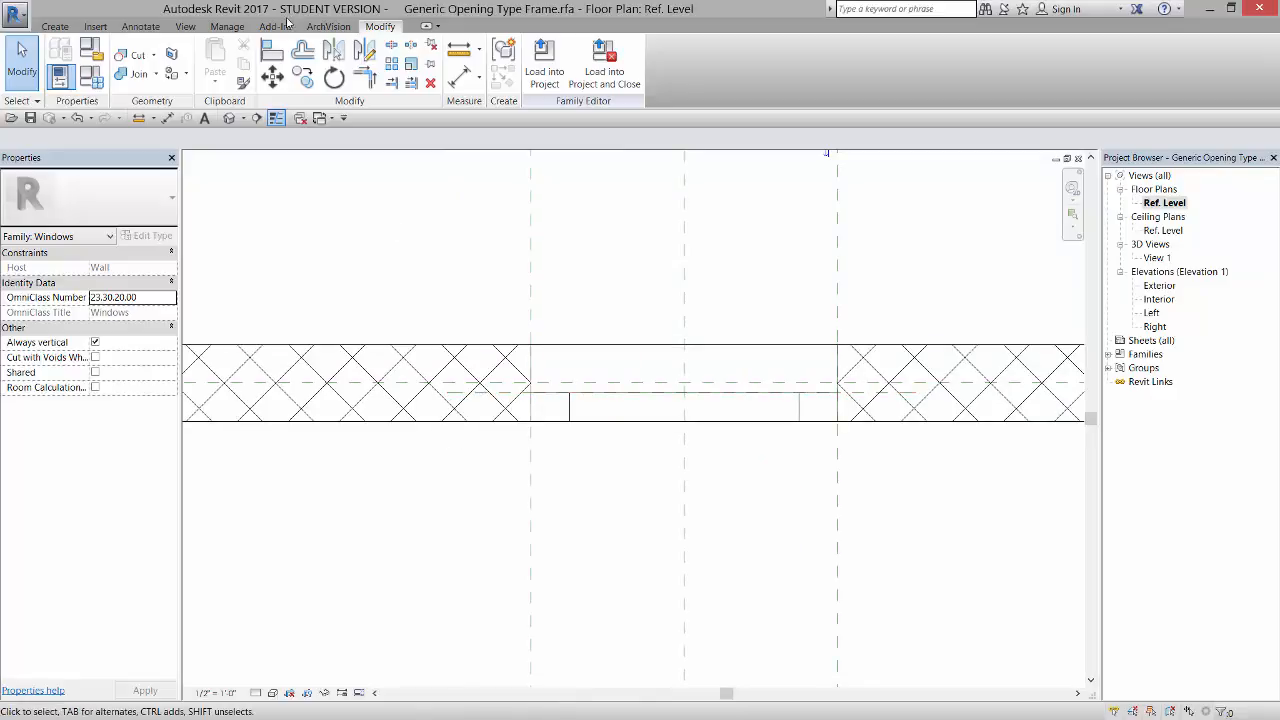
left_click(140, 26)
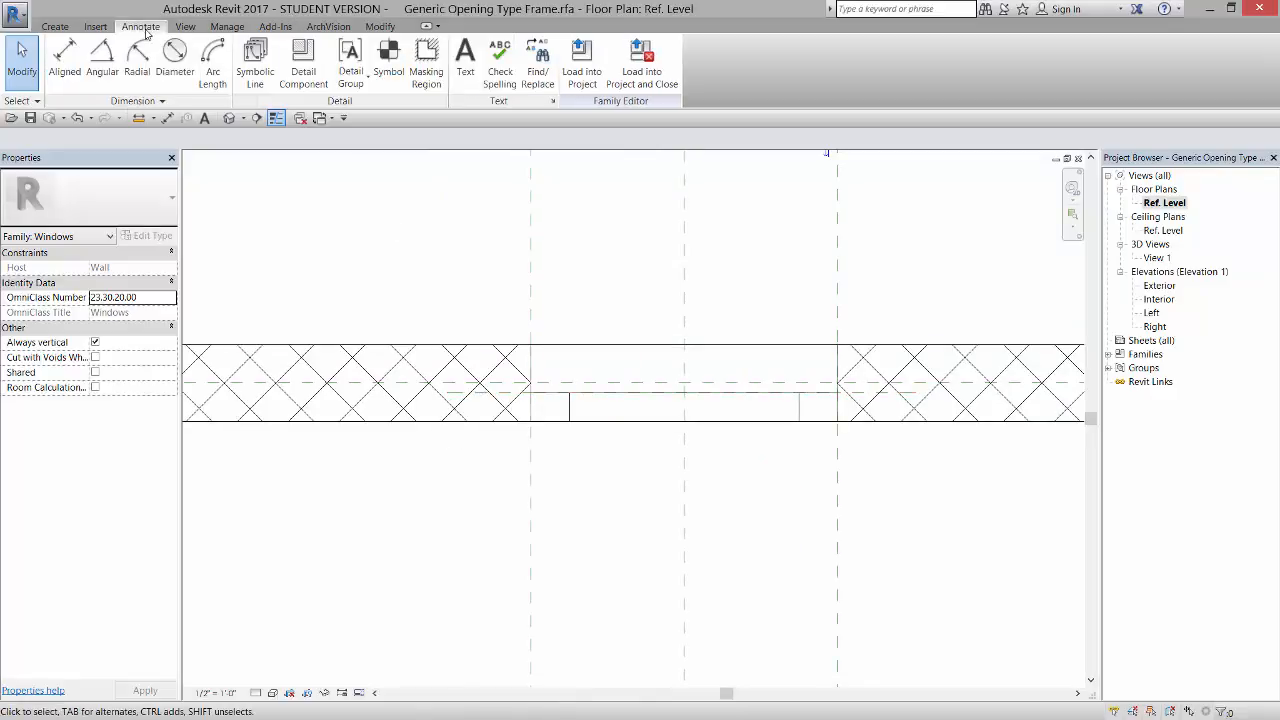
left_click(64, 62)
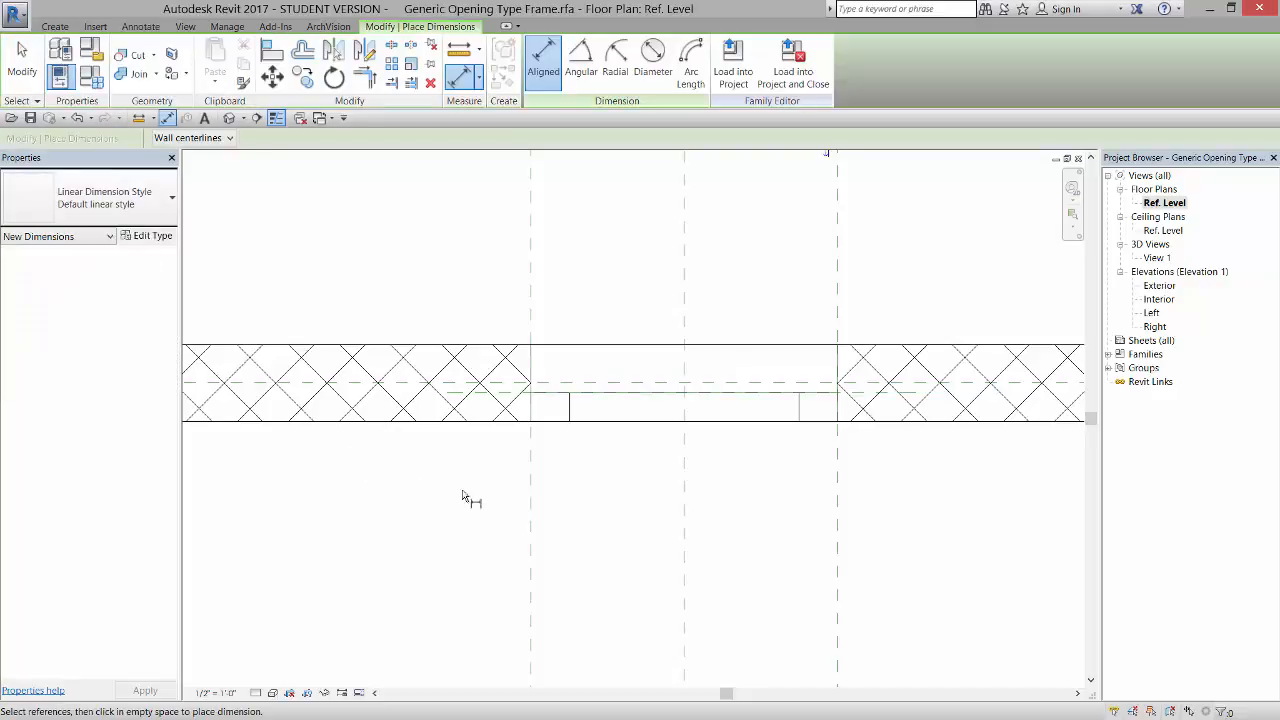
scroll(484, 487, "up", 2)
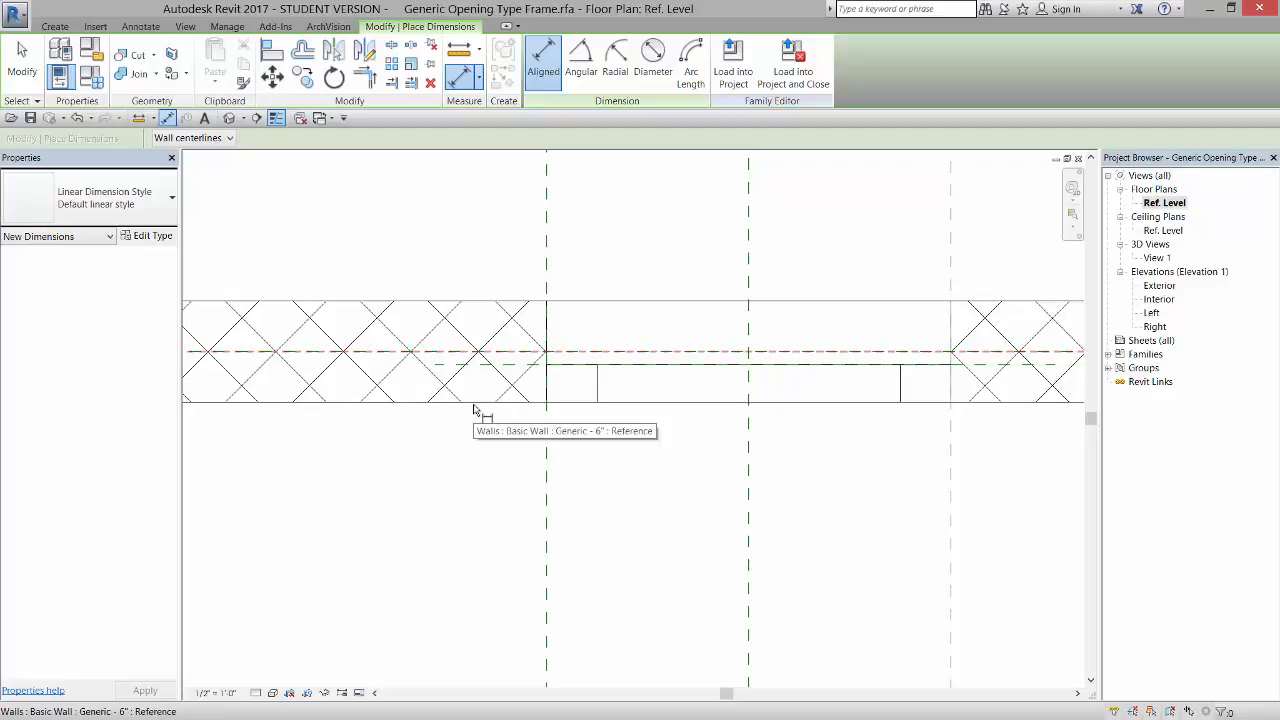
key("Tab")
key("Tab")
key("Tab")
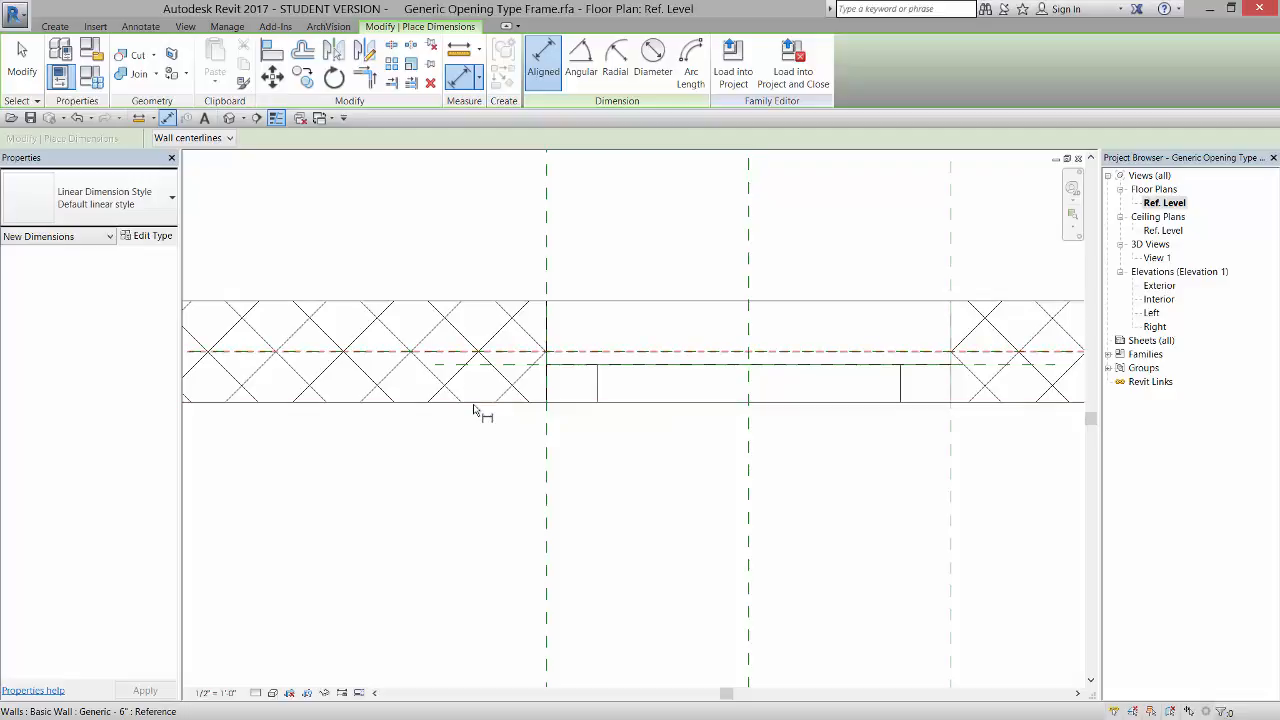
left_click(474, 405)
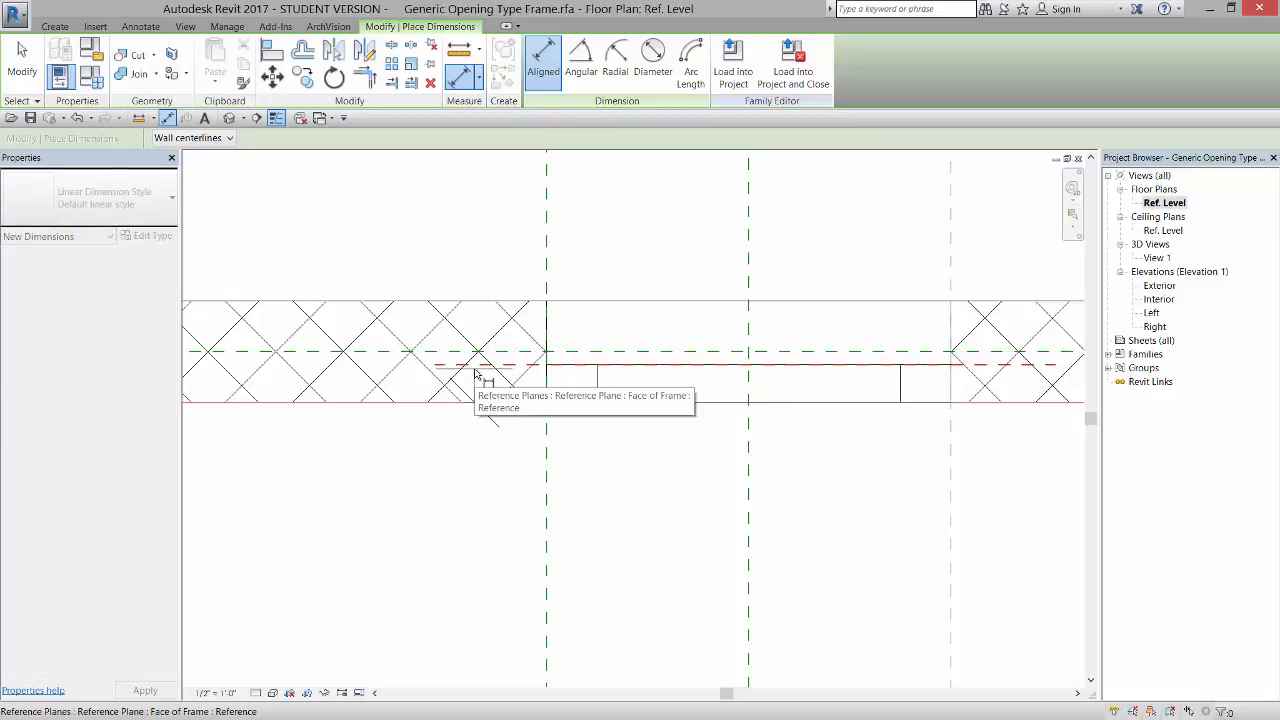
left_click(475, 371)
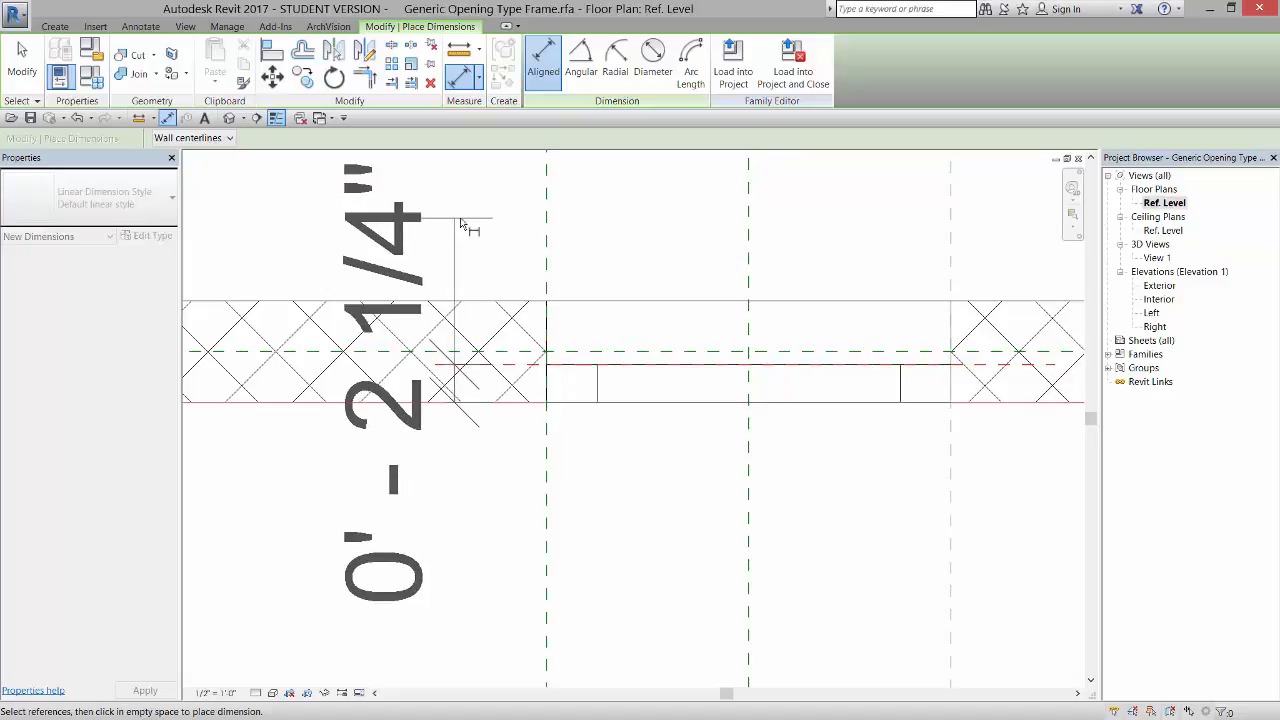
scroll(455, 225, "down", 2)
left_click(432, 237)
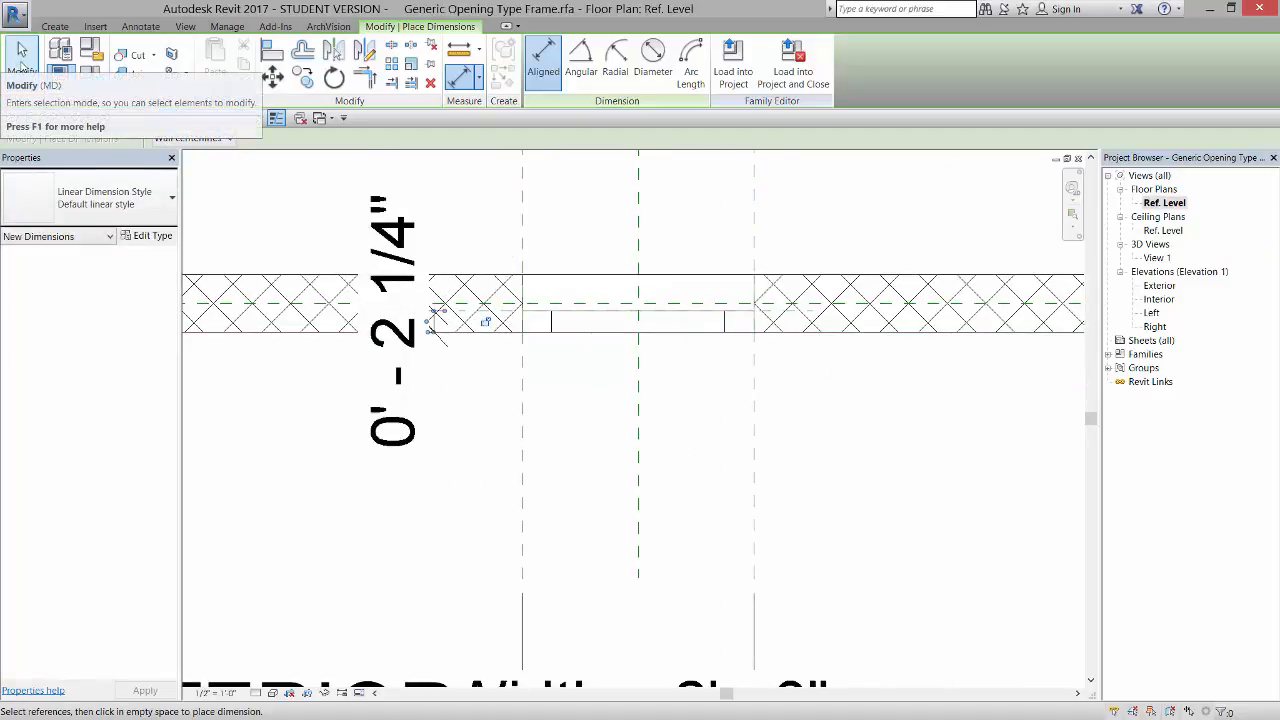
left_click(22, 60)
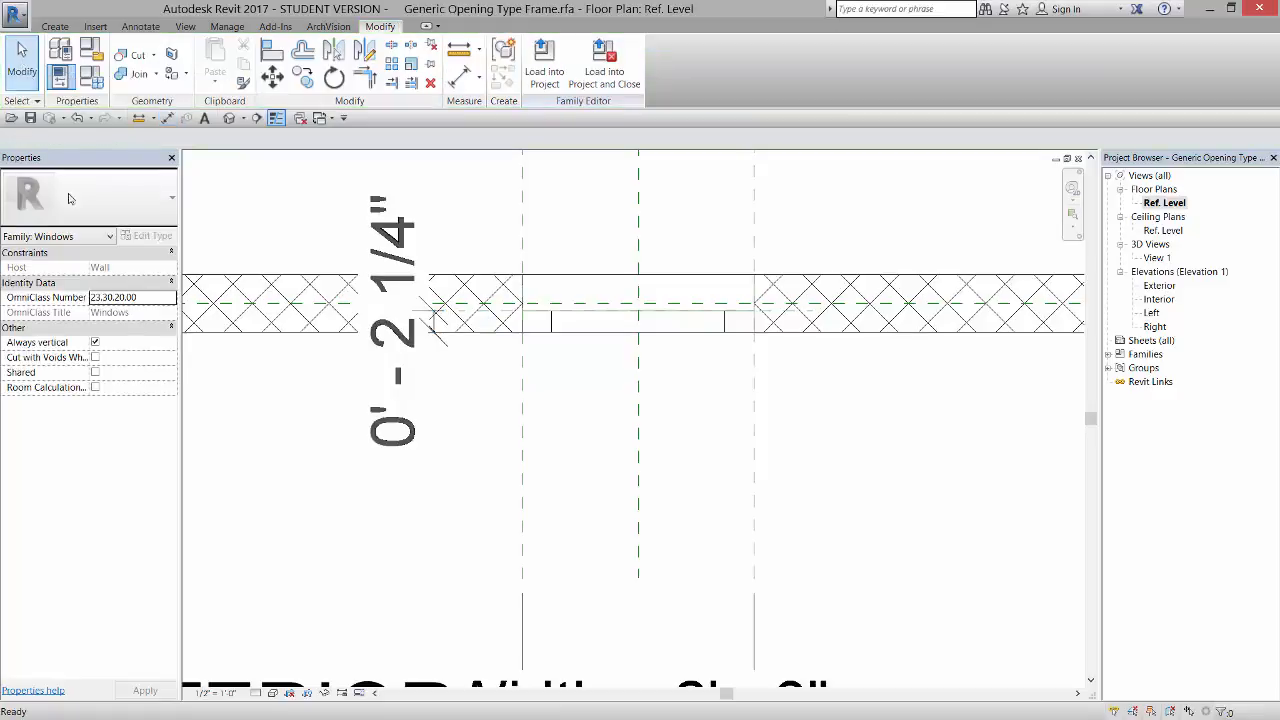
Label the new frame depth dimension with the existing Frame Offset = 0' - 3" parameter.
left_click(438, 343)
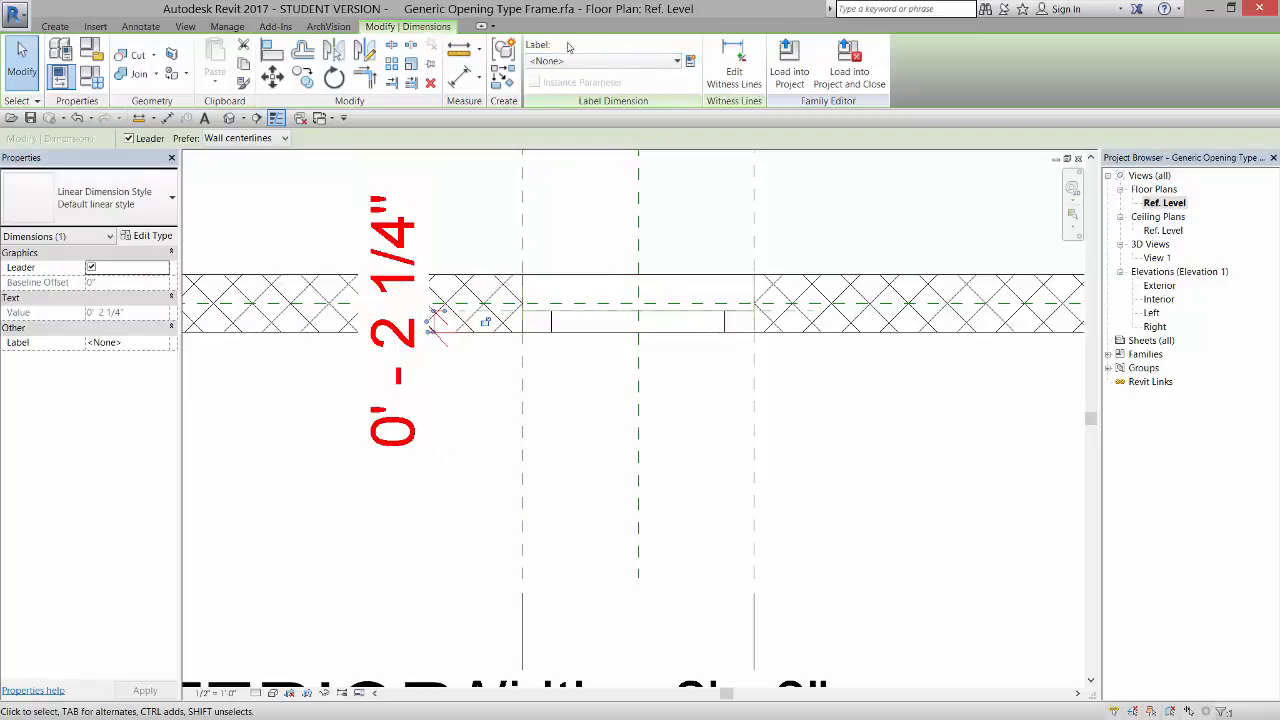
left_click(672, 62)
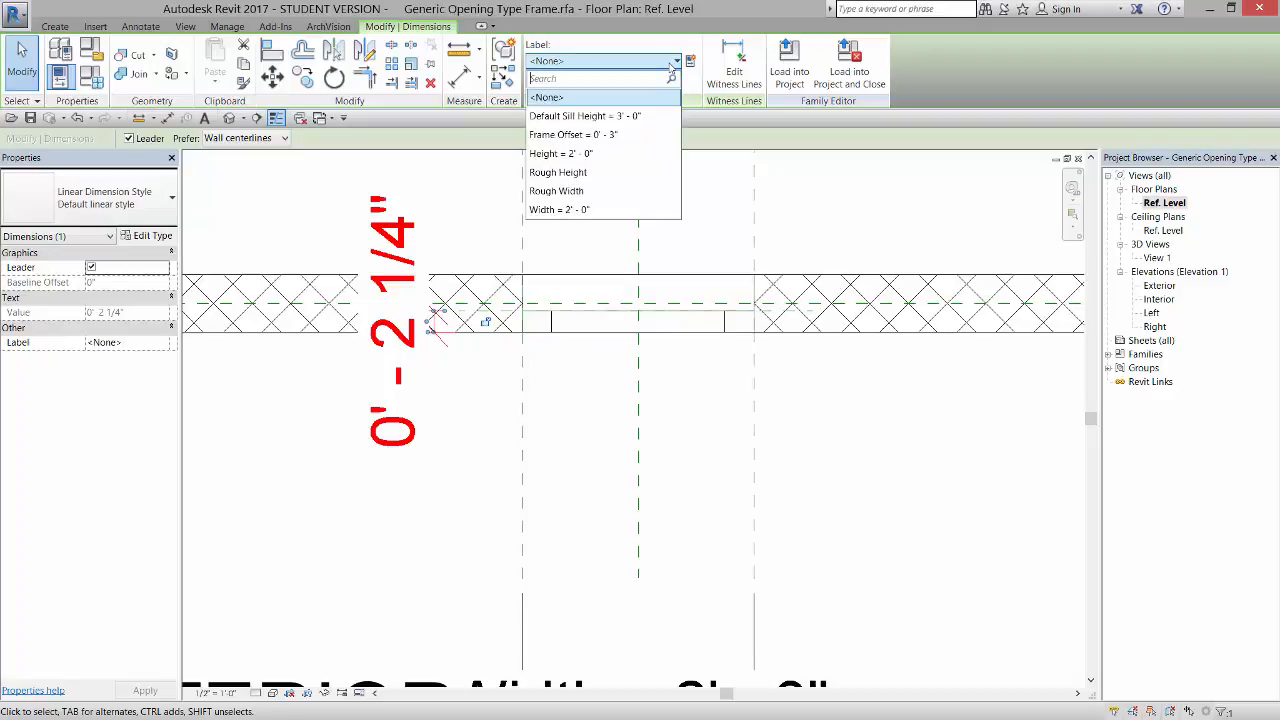
left_click(609, 136)
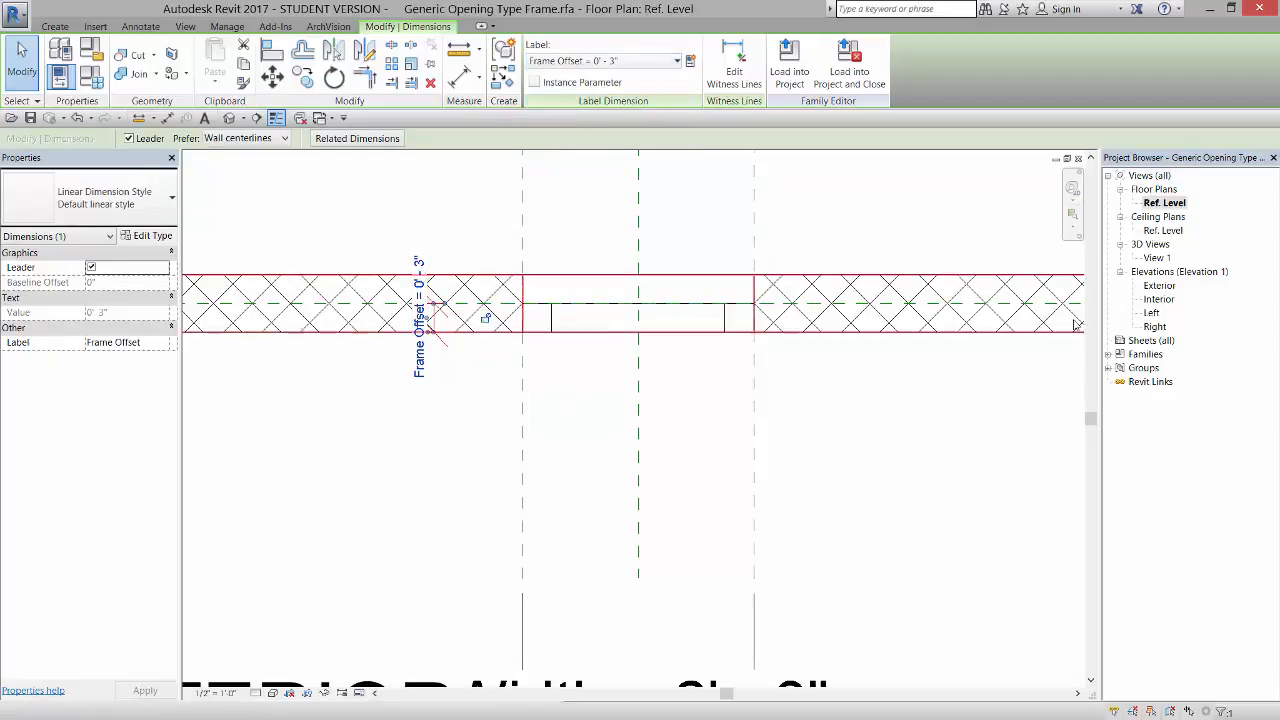
Open the Exterior elevation and examine the Frame Offset dimensions around the window frame.
double_click(1159, 286)
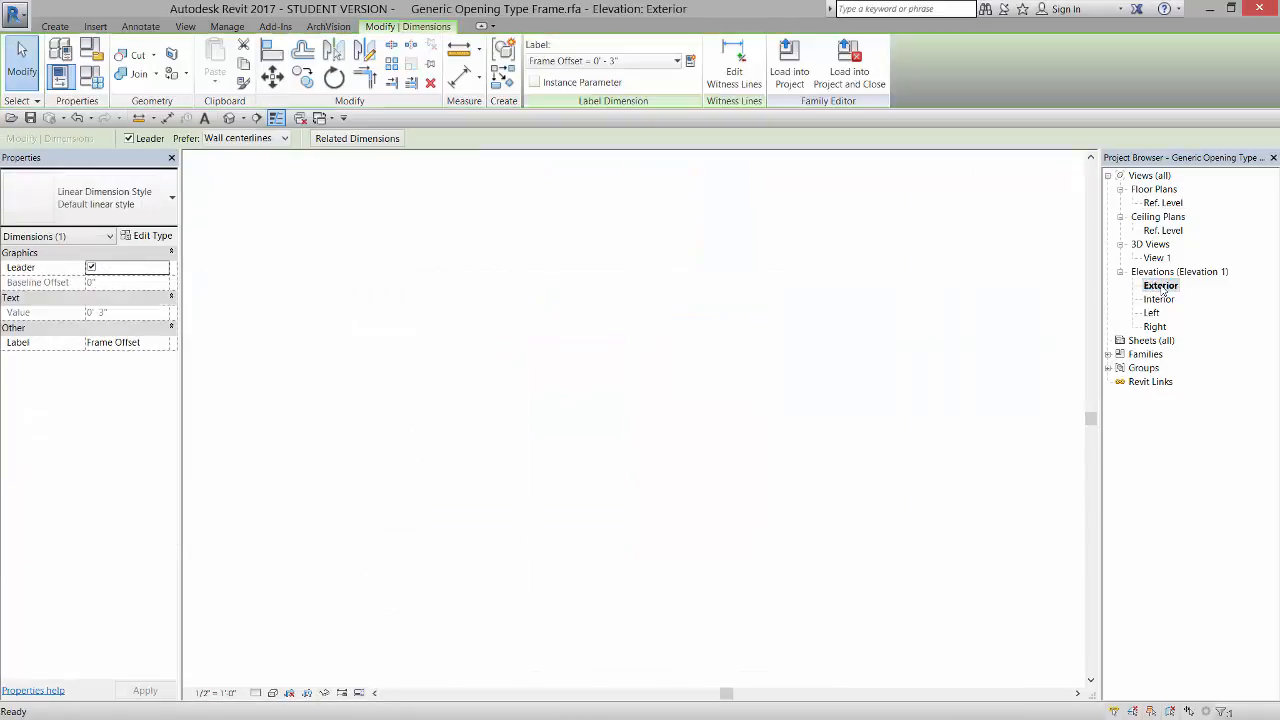
scroll(722, 470, "up", 3)
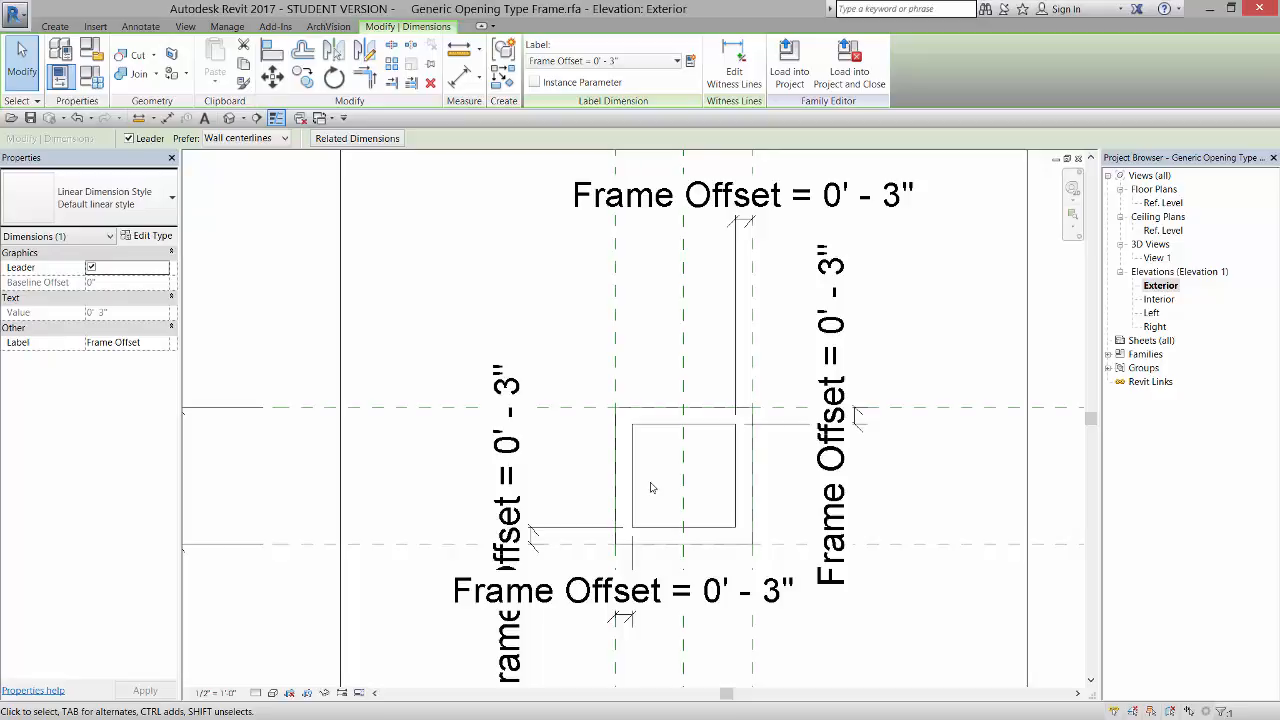
scroll(673, 364, "down", 3)
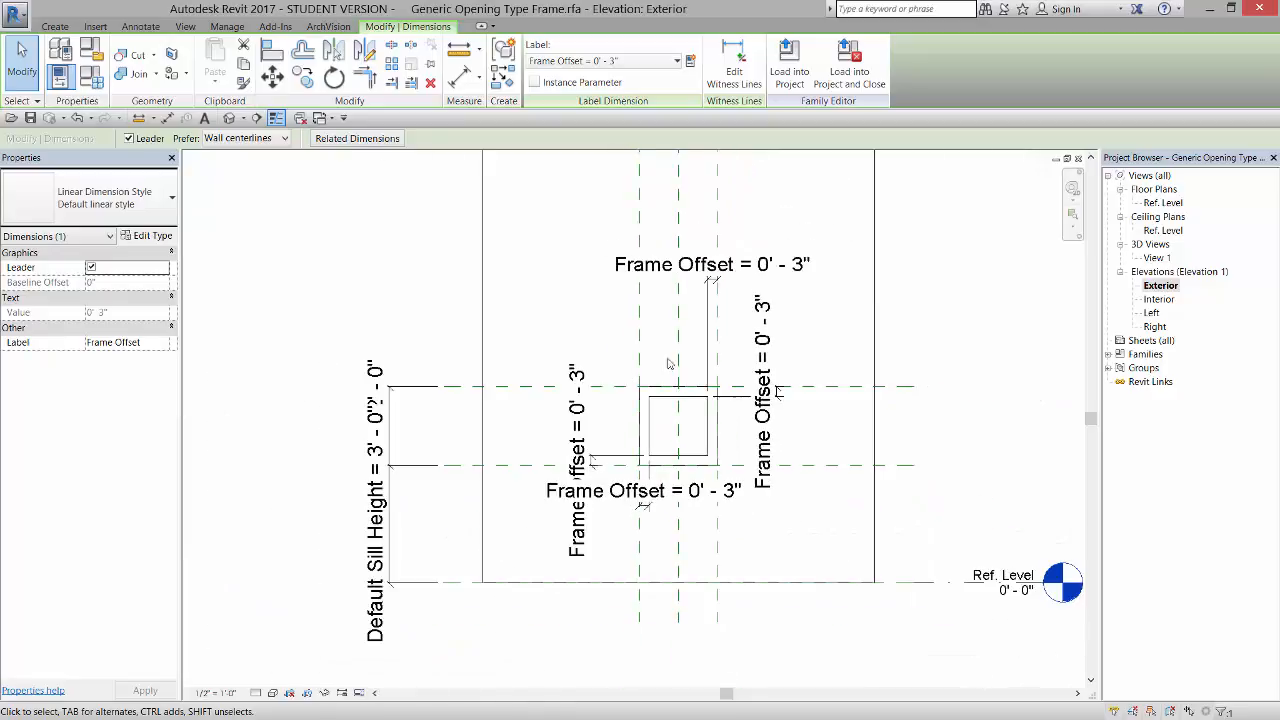
left_click(945, 292)
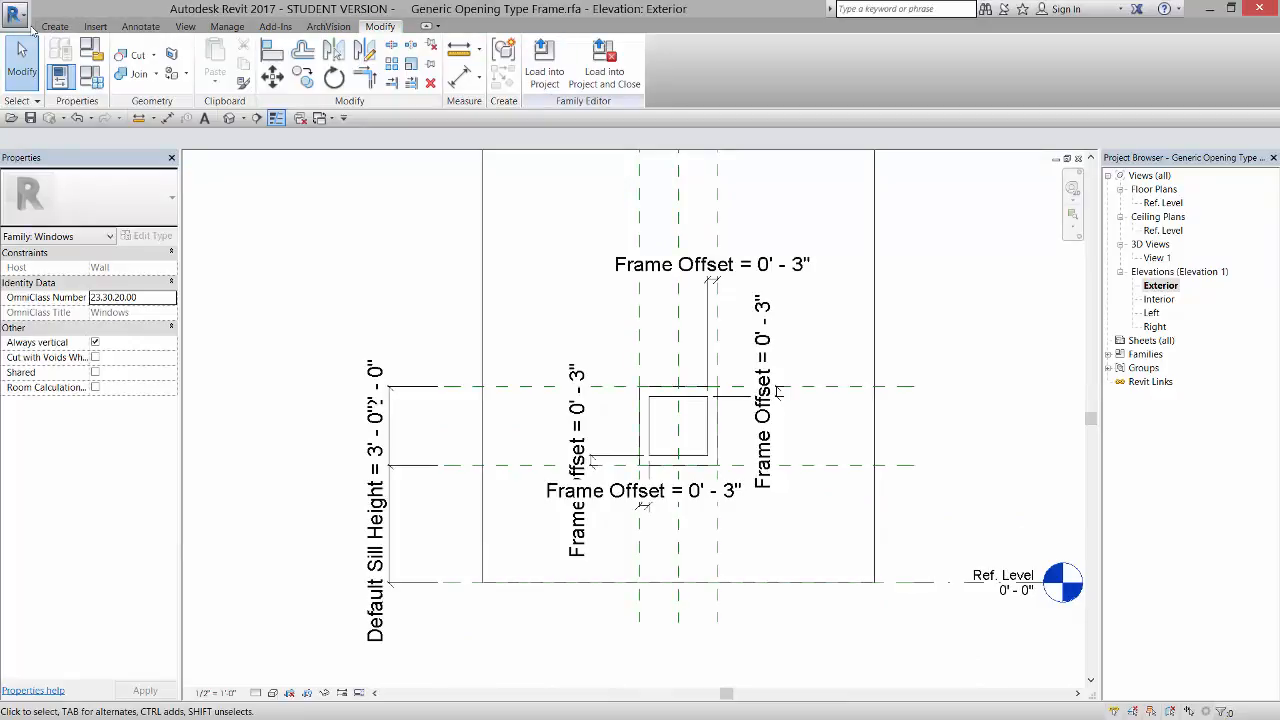
Save the window family, replacing the existing Generic Opening Type Frame.rfa file.
left_click(16, 13)
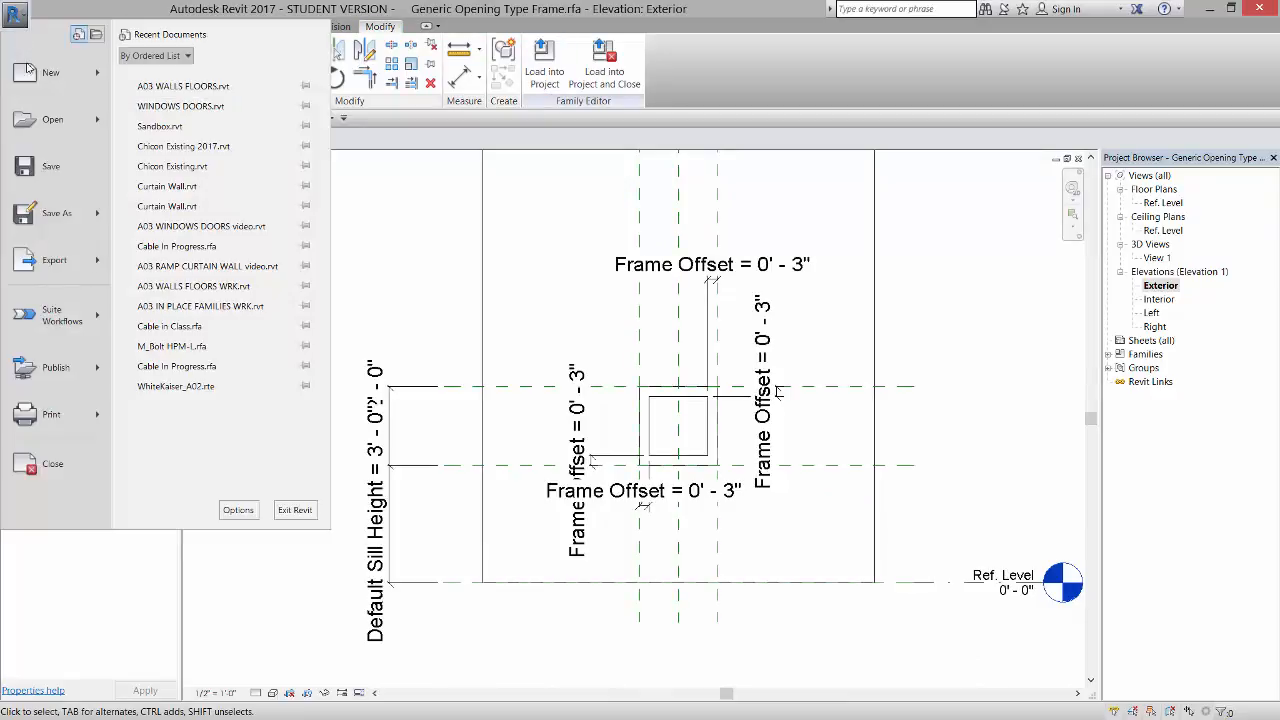
left_click(46, 168)
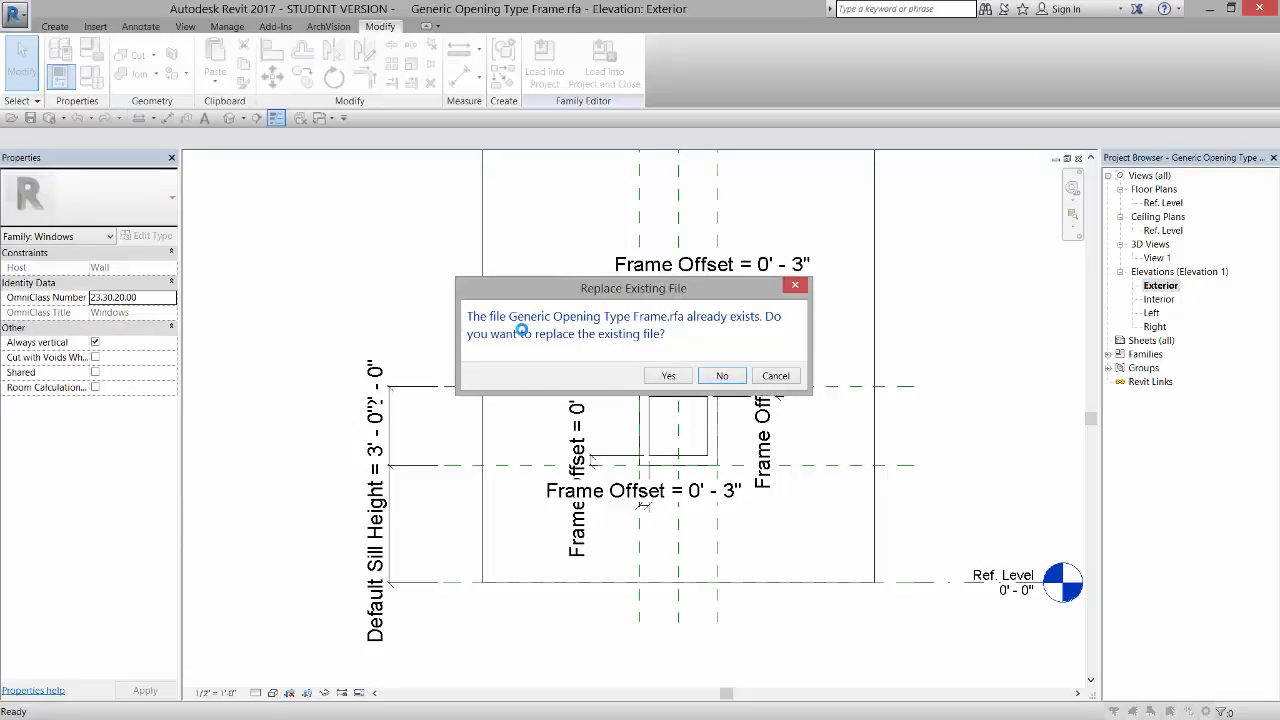
left_click(669, 376)
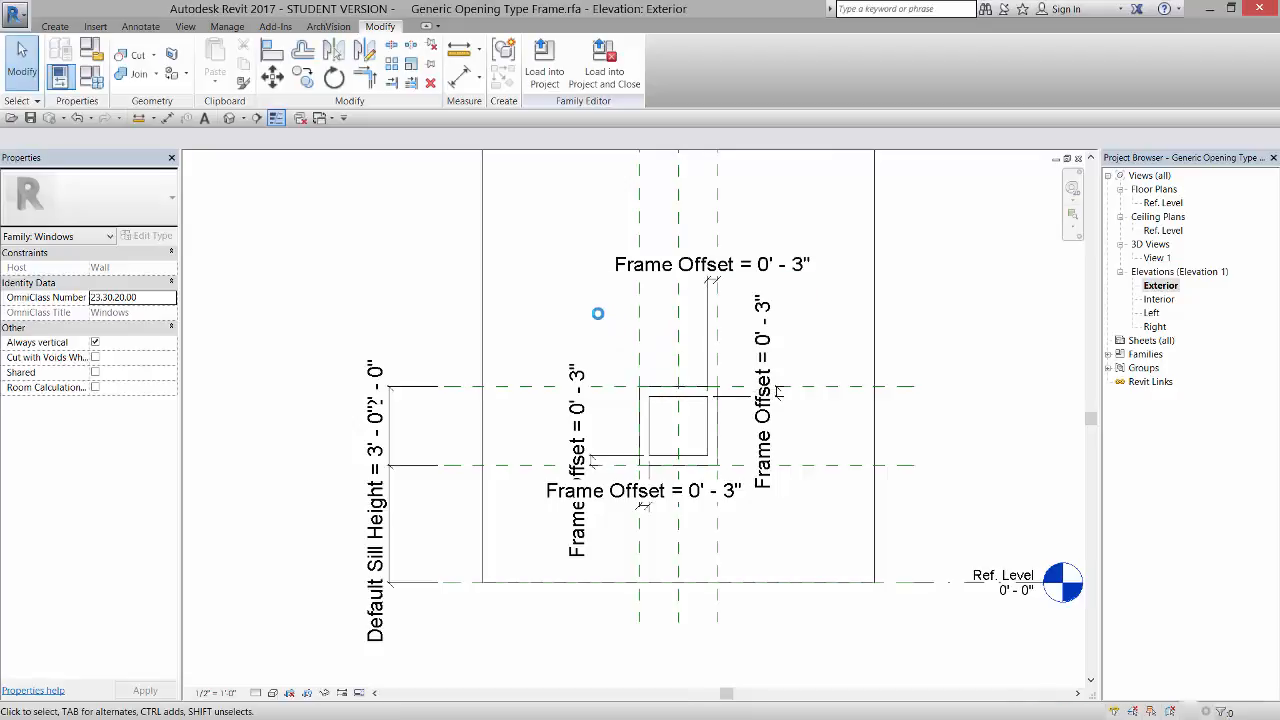
Load the family into the WINDOWS DOORS.rvt project, overwriting the existing version, and inspect an updated window frame in 3D.
left_click(541, 74)
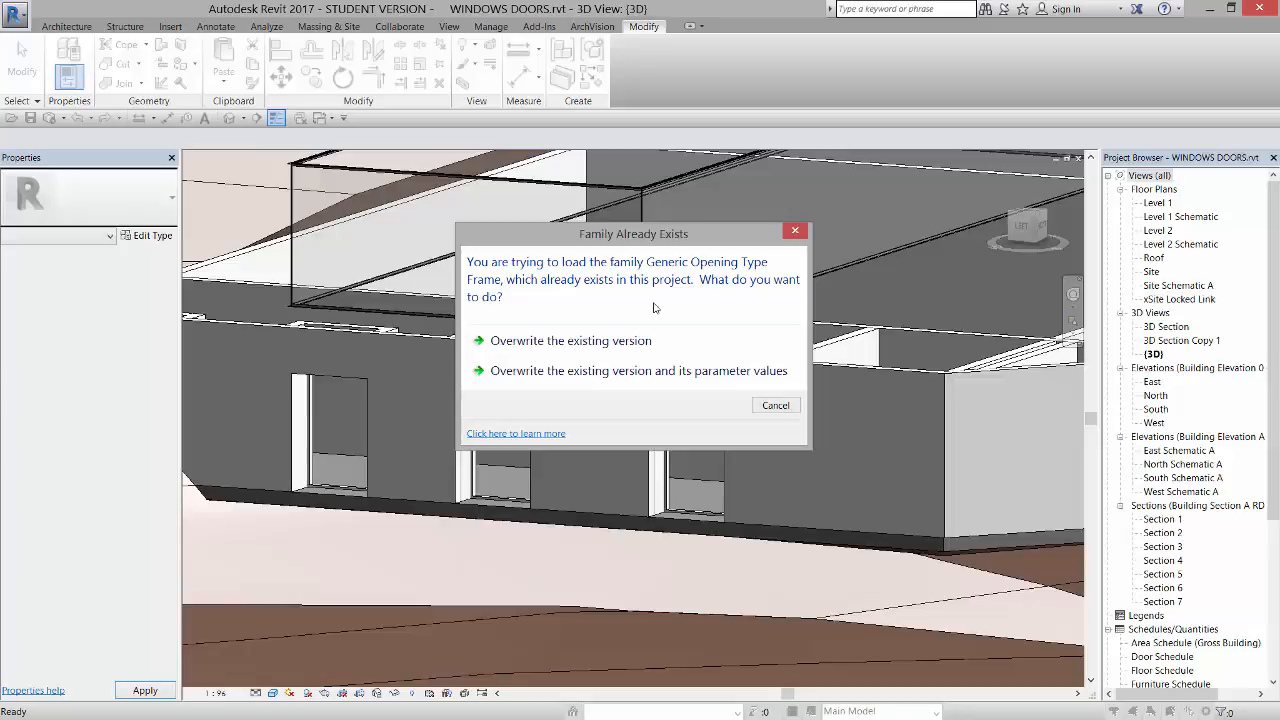
left_click(613, 342)
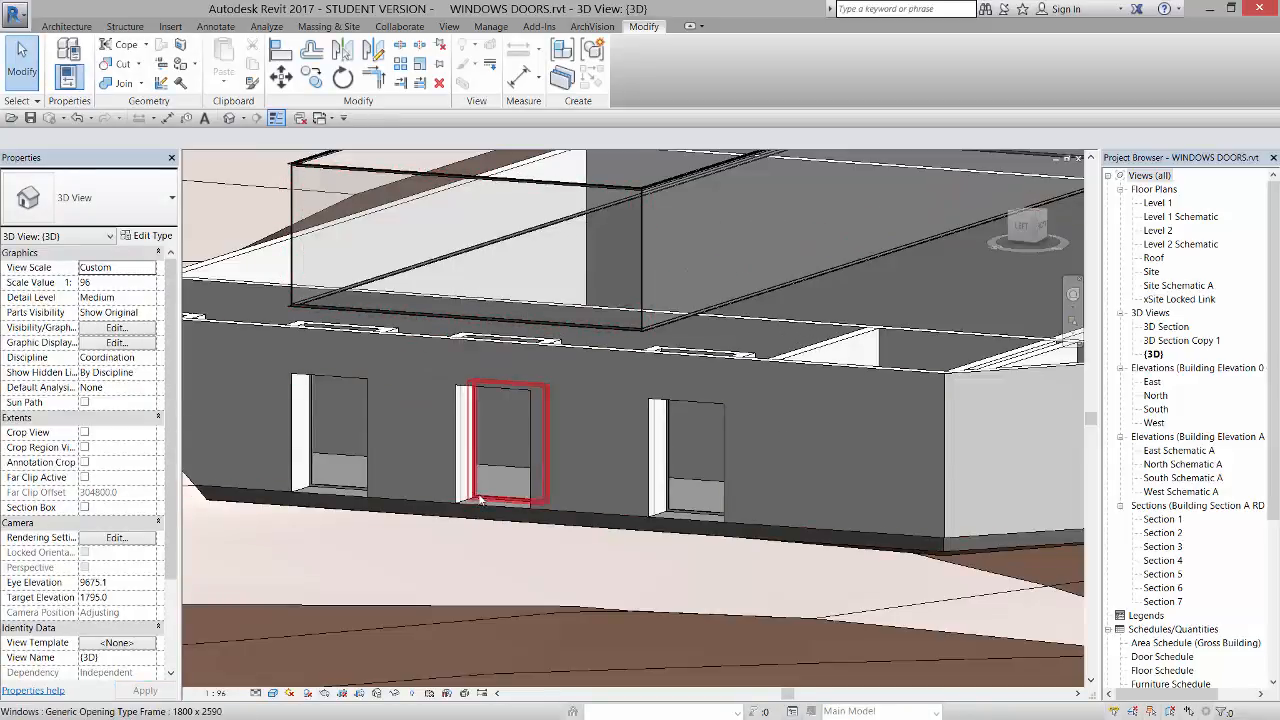
scroll(492, 490, "up", 5)
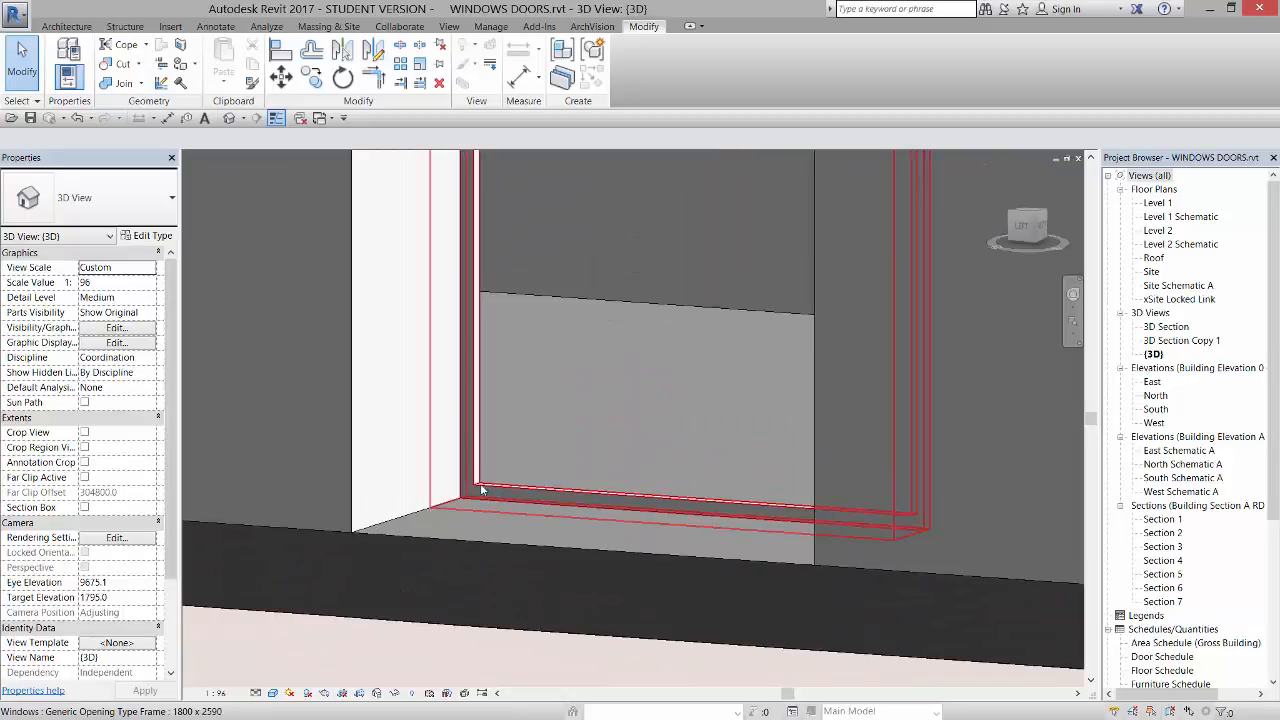
Open the Level 1 floor plan and examine the window frame where it meets the inner wall corner.
scroll(481, 468, "down", 4)
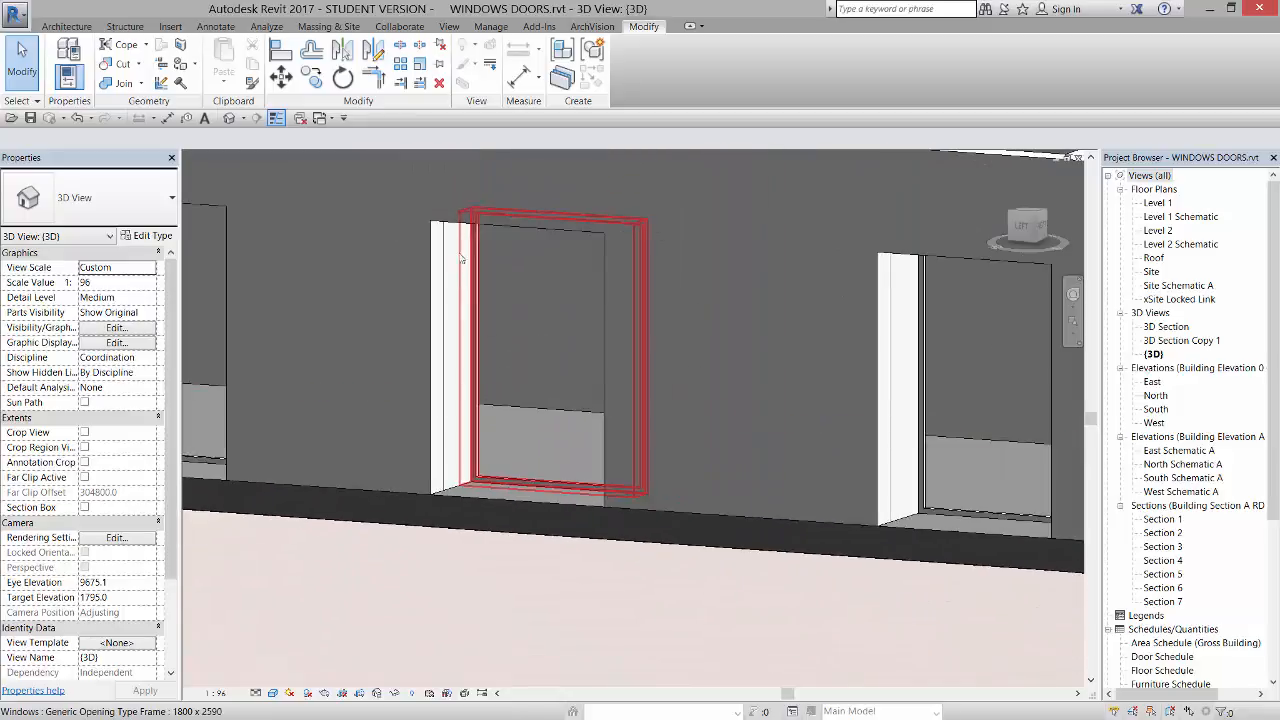
scroll(494, 490, "up", 2)
scroll(494, 490, "down", 2)
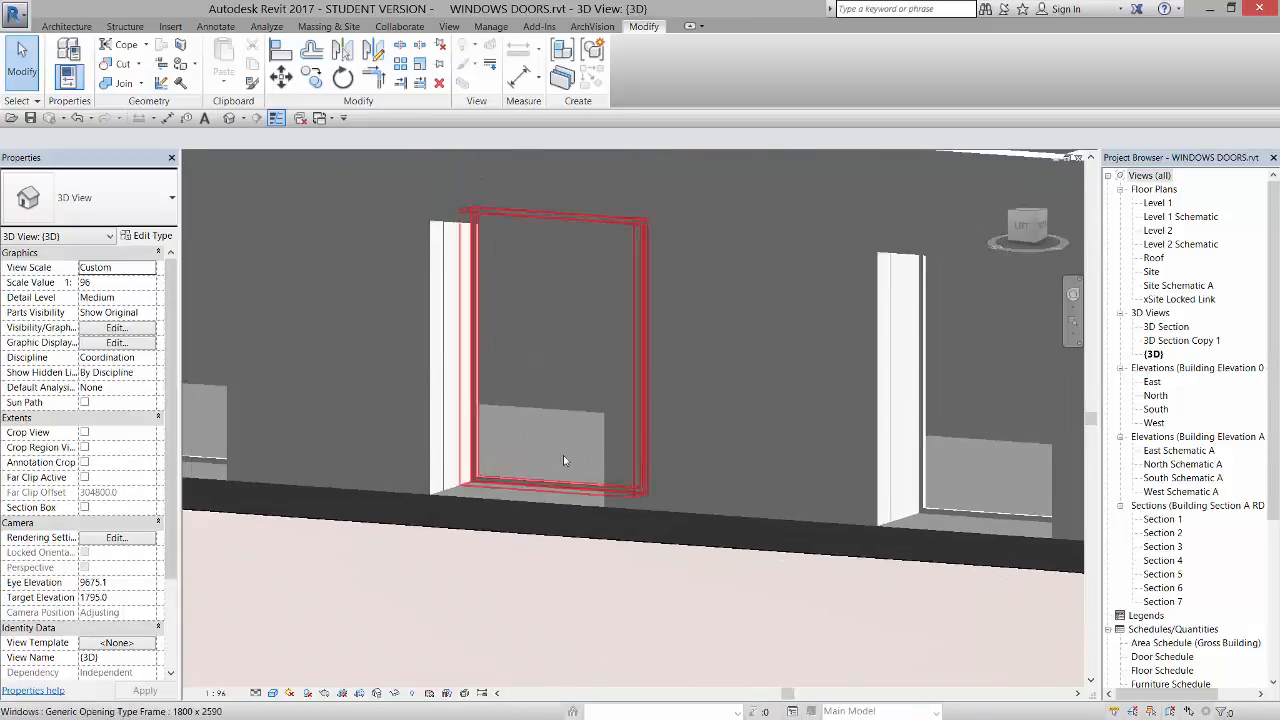
double_click(1160, 203)
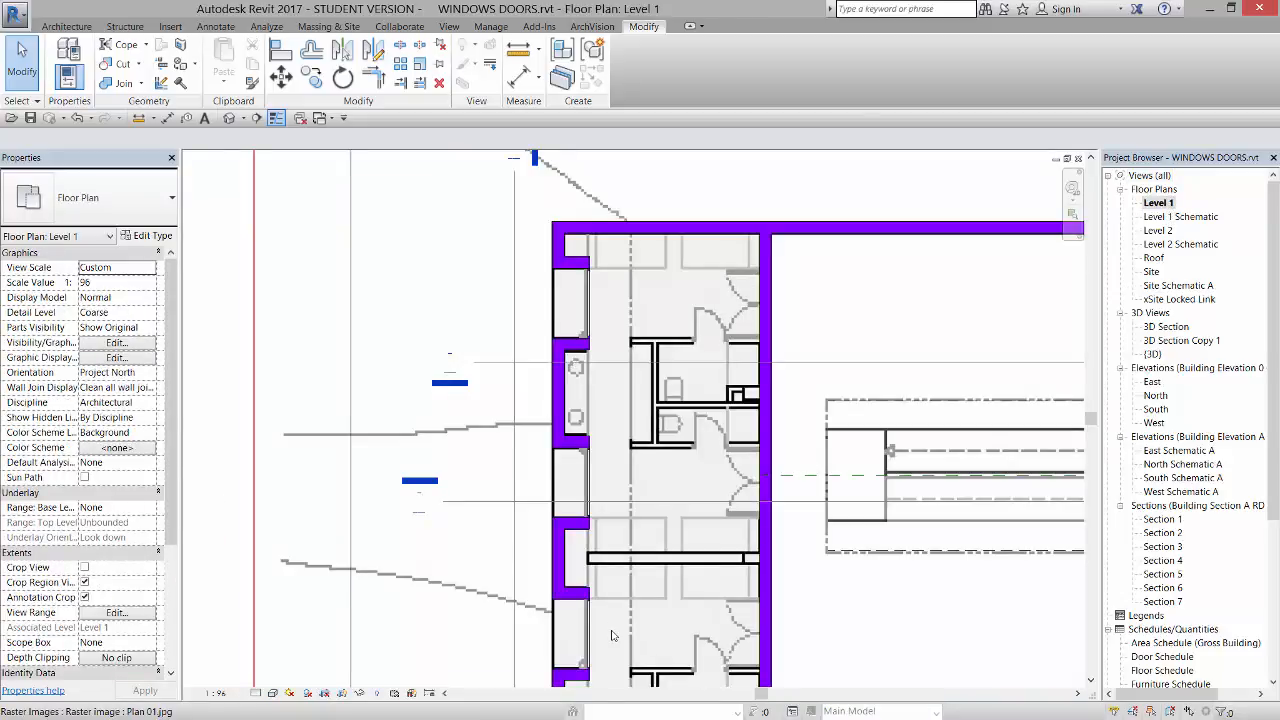
scroll(588, 525, "up", 6)
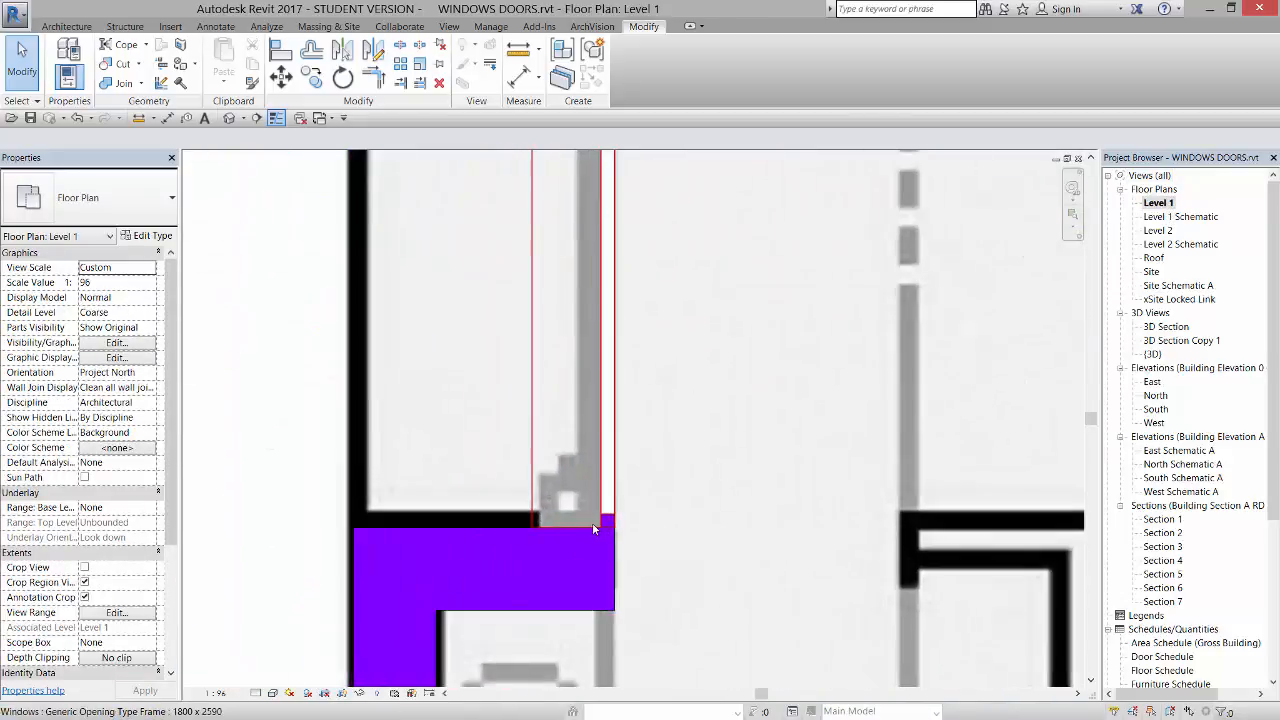
scroll(593, 528, "up", 2)
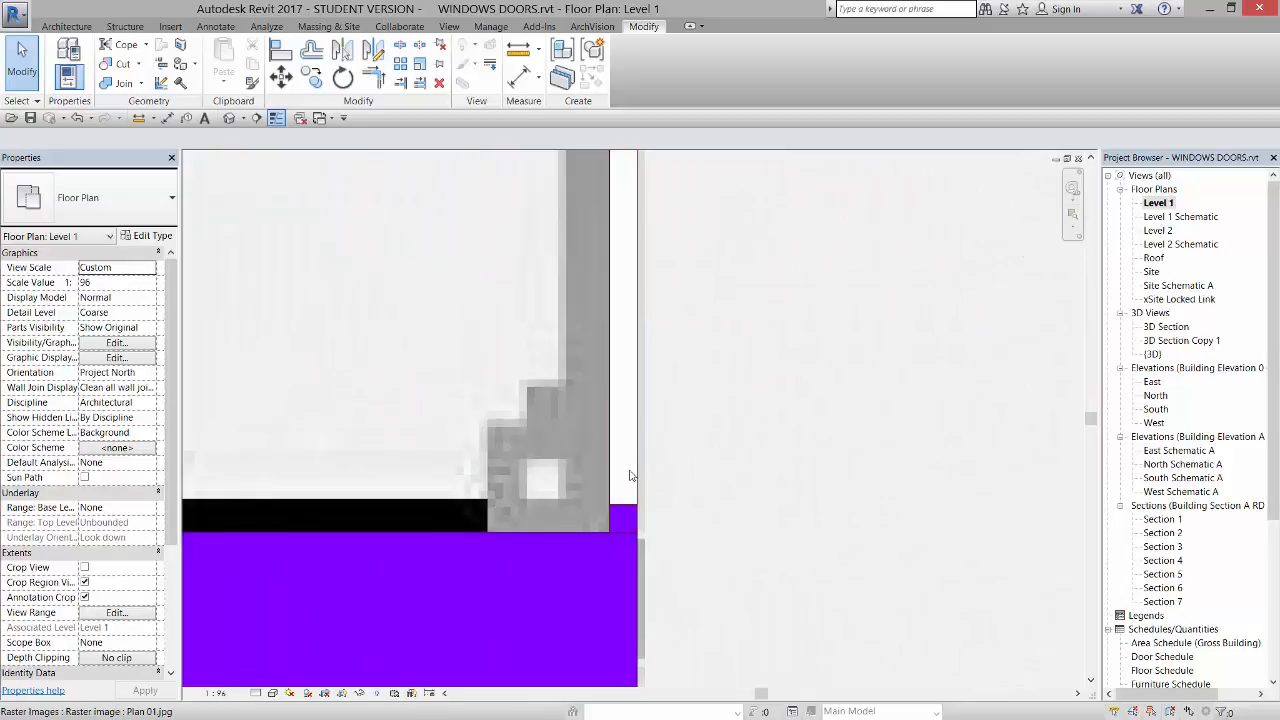
Set the Frame Offset of the 1800 x 2590 window frame type to 70 and apply it to test the parameter.
left_click(631, 476)
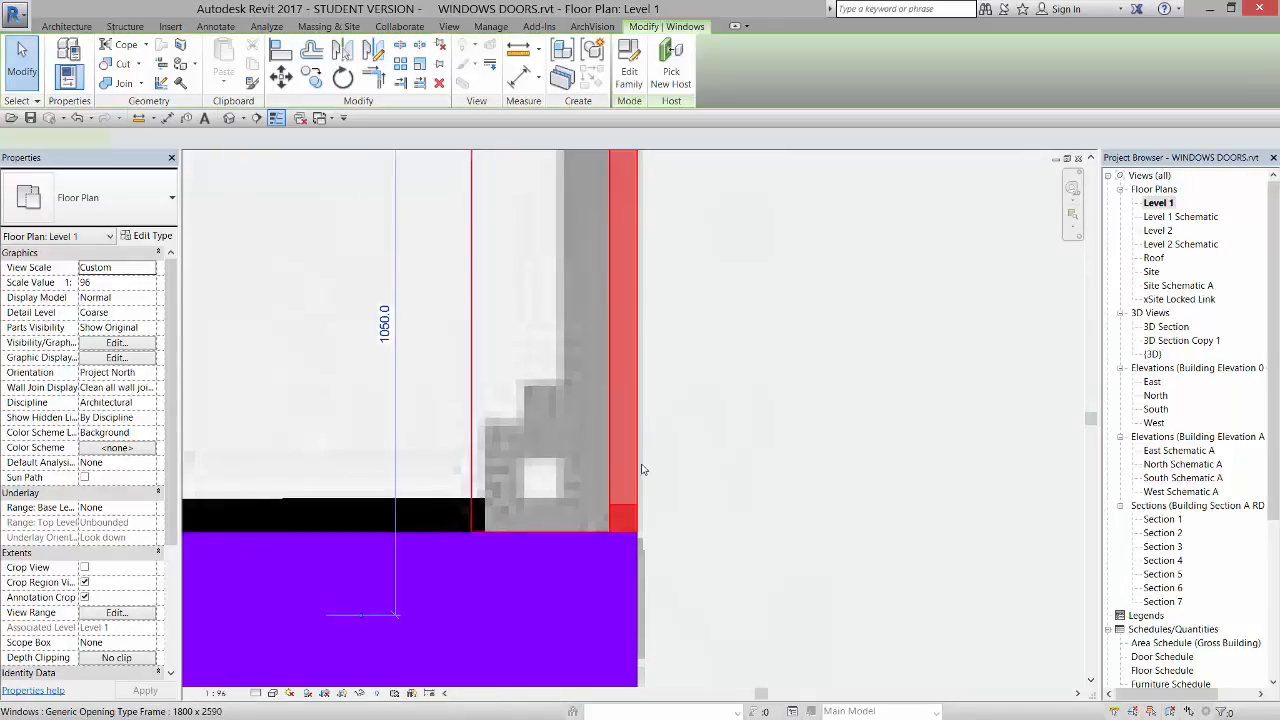
left_click(146, 236)
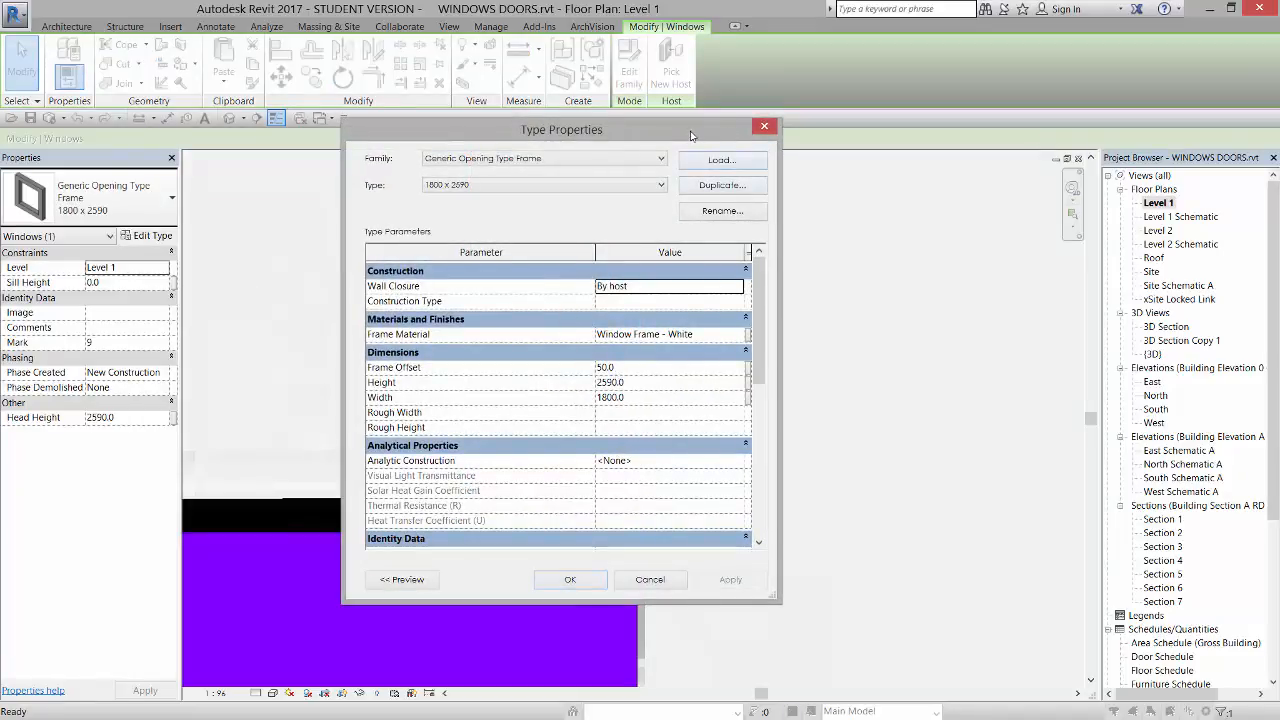
left_click_drag(690, 135, 1087, 192)
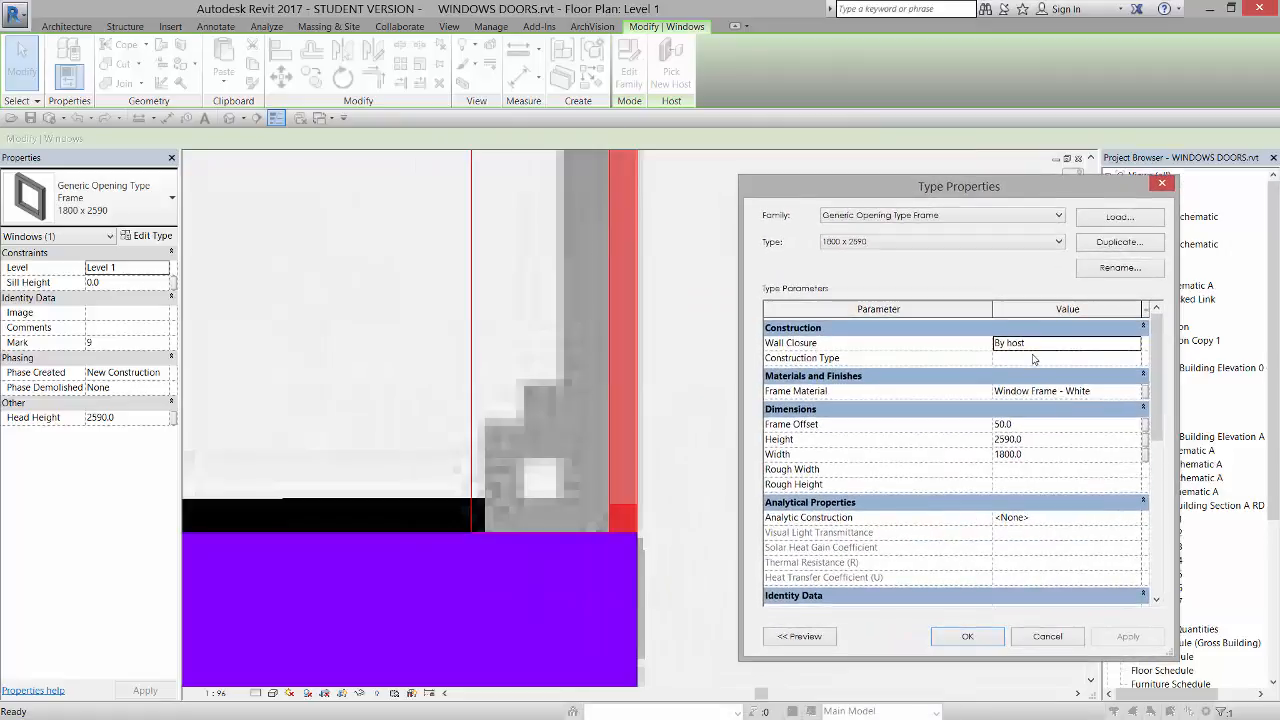
left_click(1056, 426)
type("7")
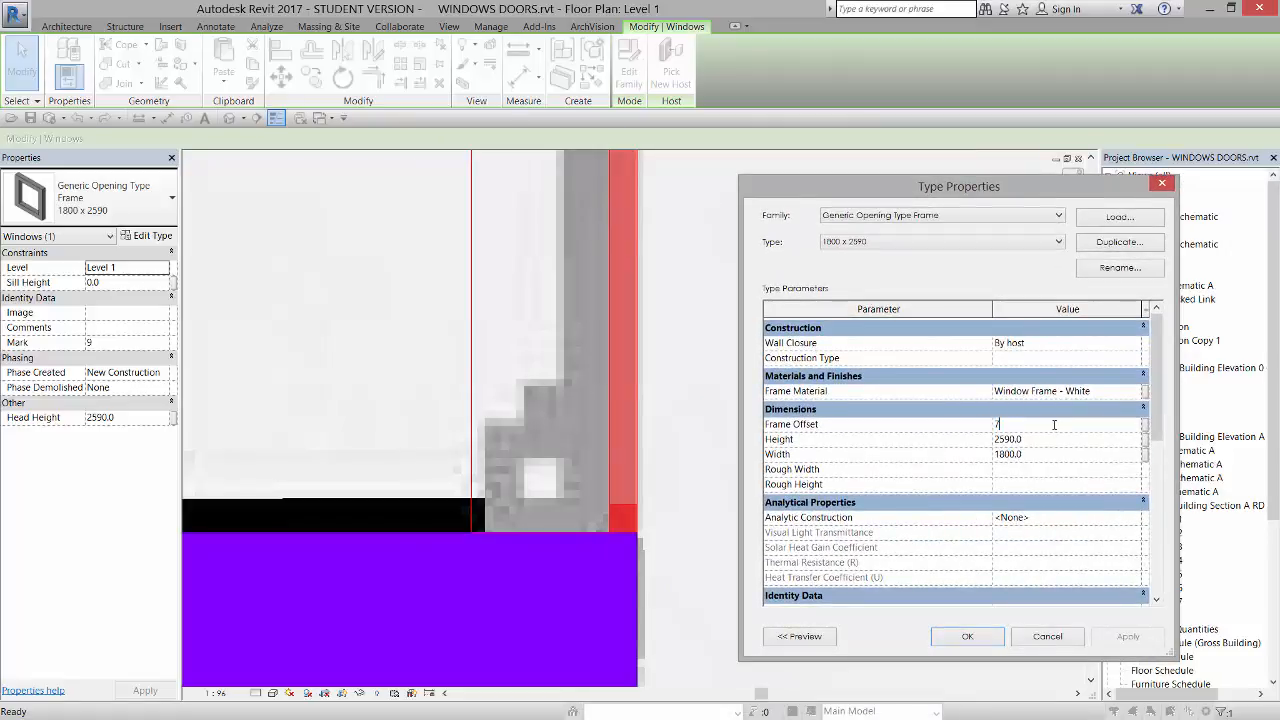
type("0")
left_click(1128, 637)
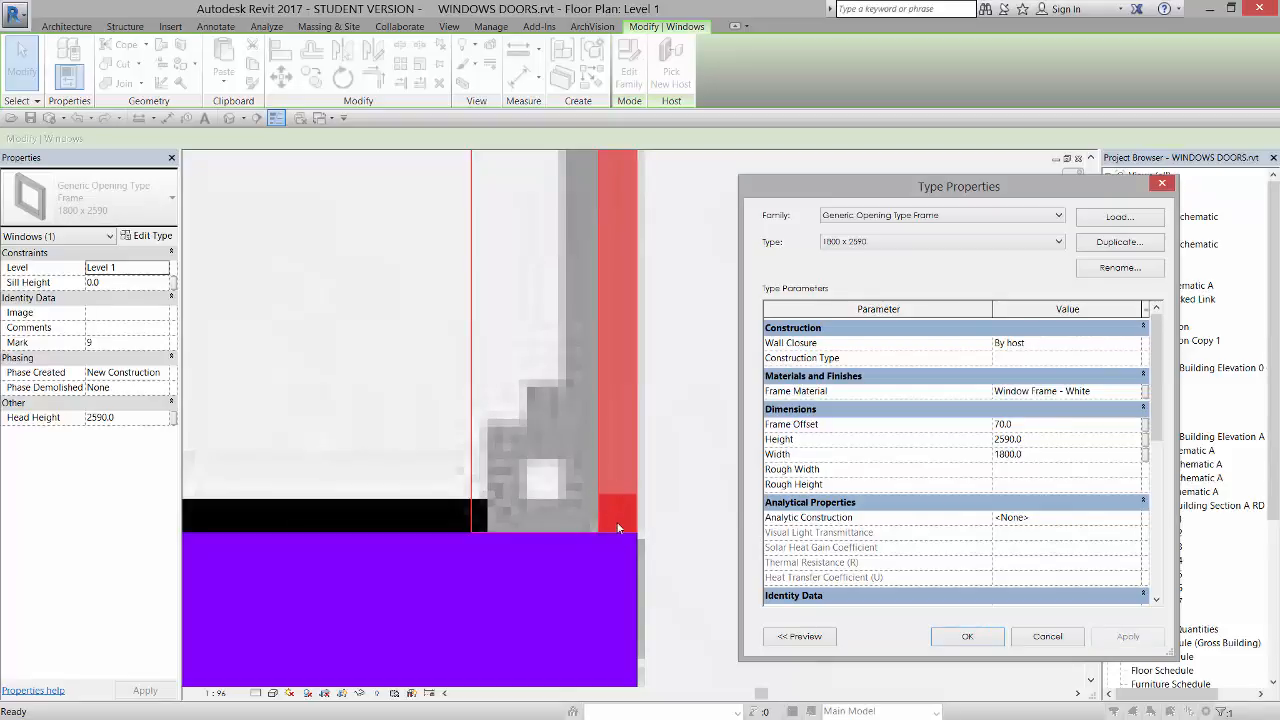
Set the window type's Frame Offset to 50, accept the type properties, and return to the 3D view.
left_click(1040, 428)
type("50")
left_click(1128, 636)
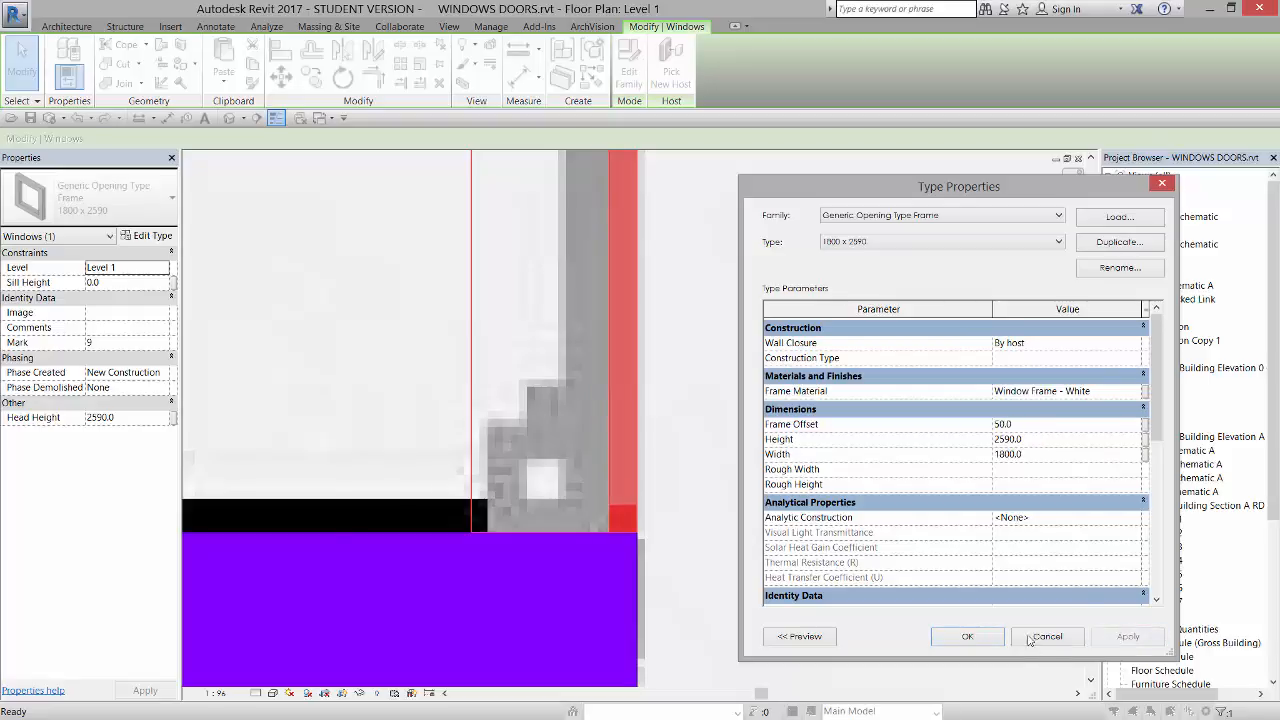
left_click(967, 636)
scroll(720, 400, "down", 3)
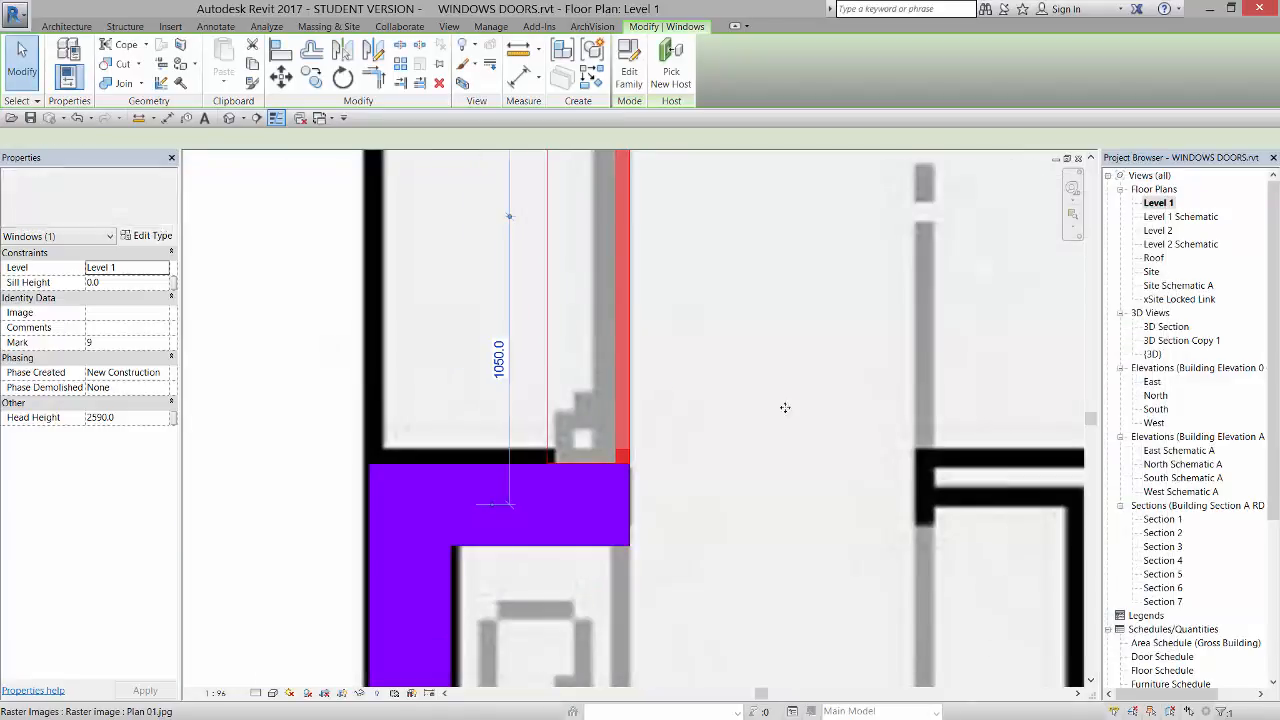
left_click(741, 389)
key("ctrl+Tab")
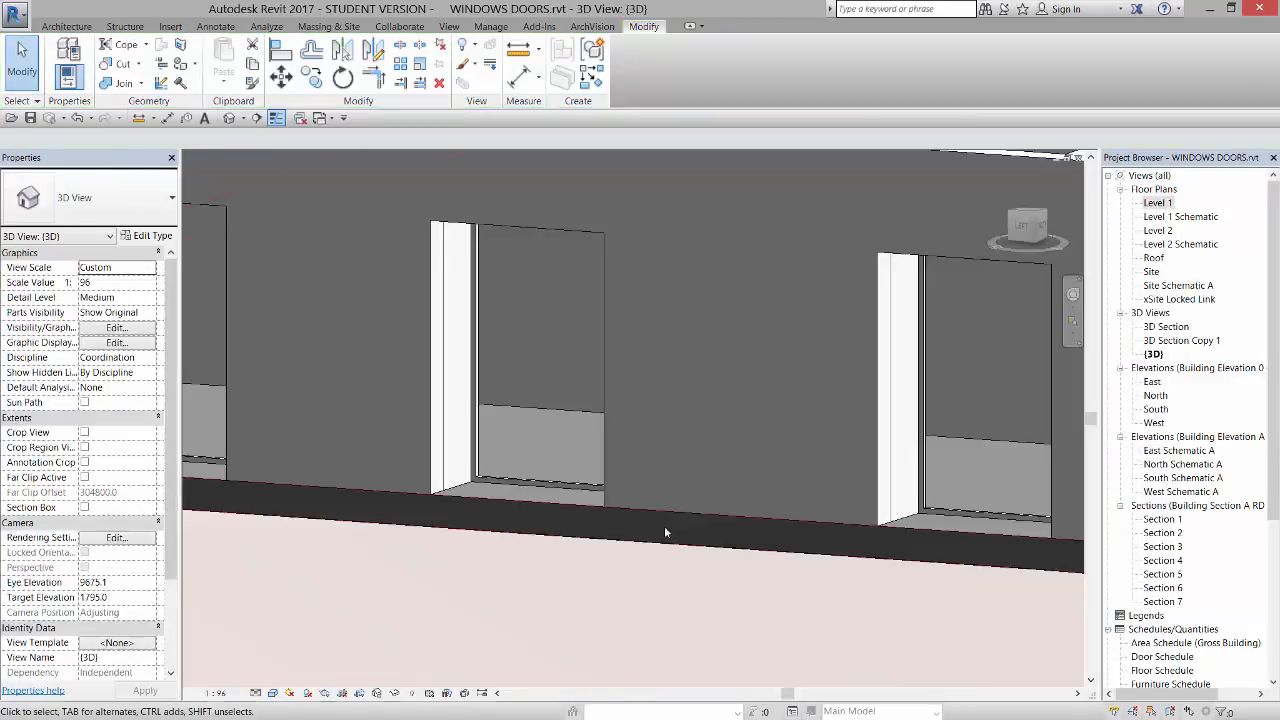